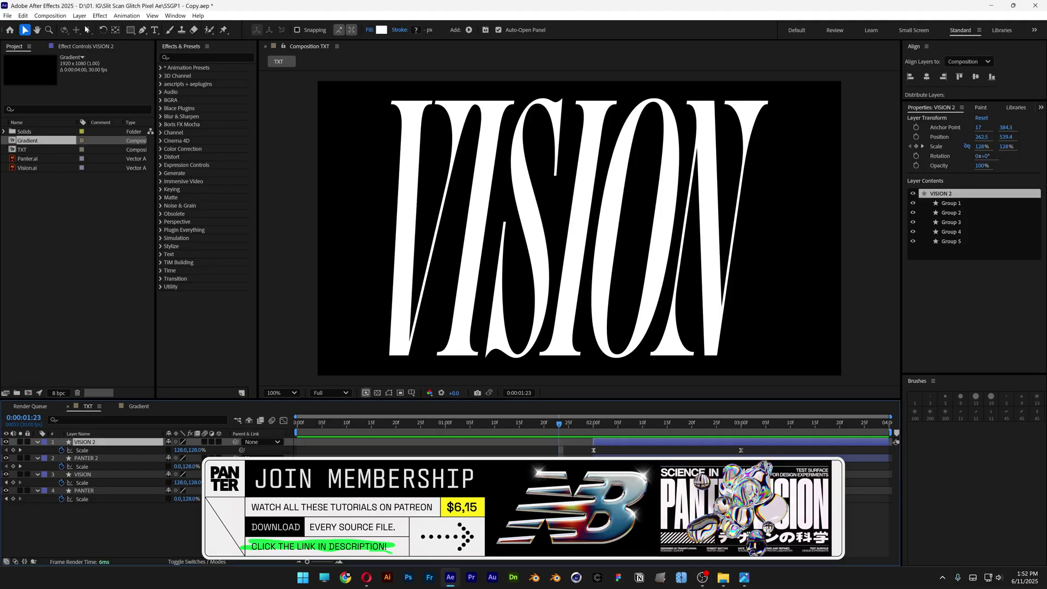
# Review the TXT composition's frame rate and duration and look through its VISION and PANTER layers
pyautogui.click(55, 15)
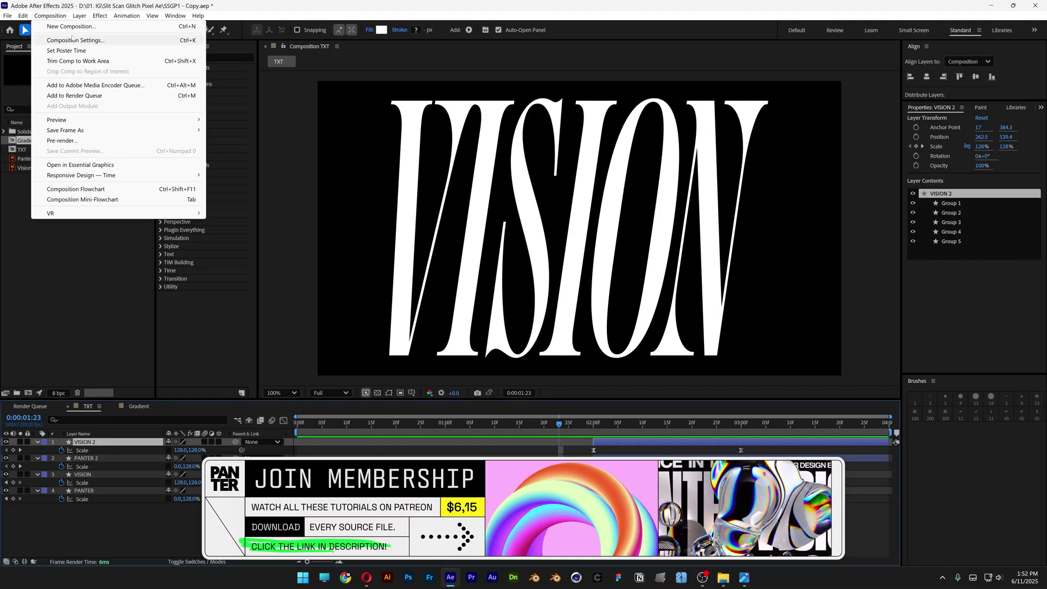
pyautogui.click(74, 39)
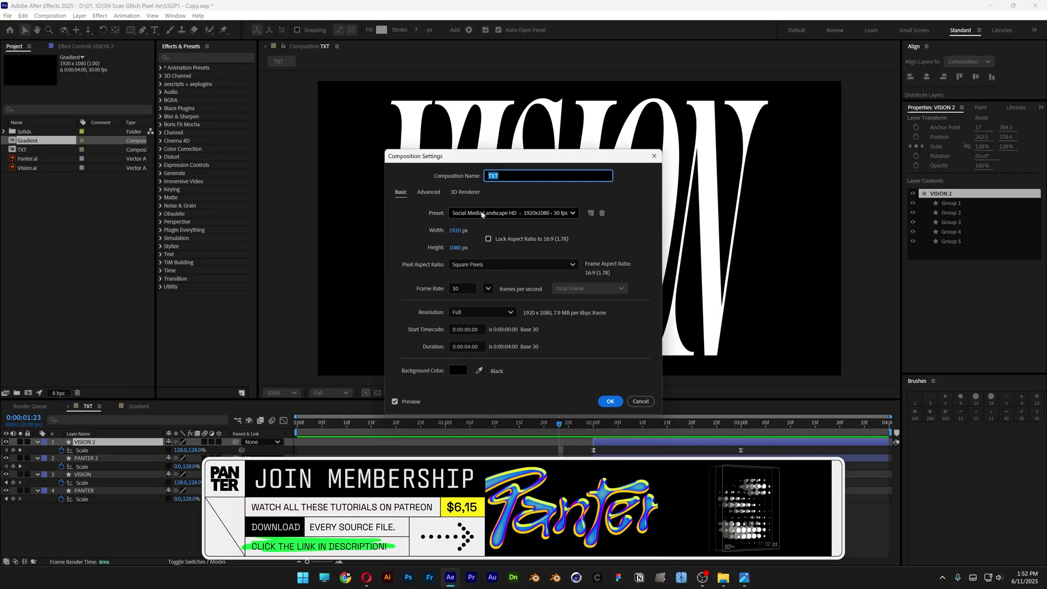
pyautogui.click(463, 288)
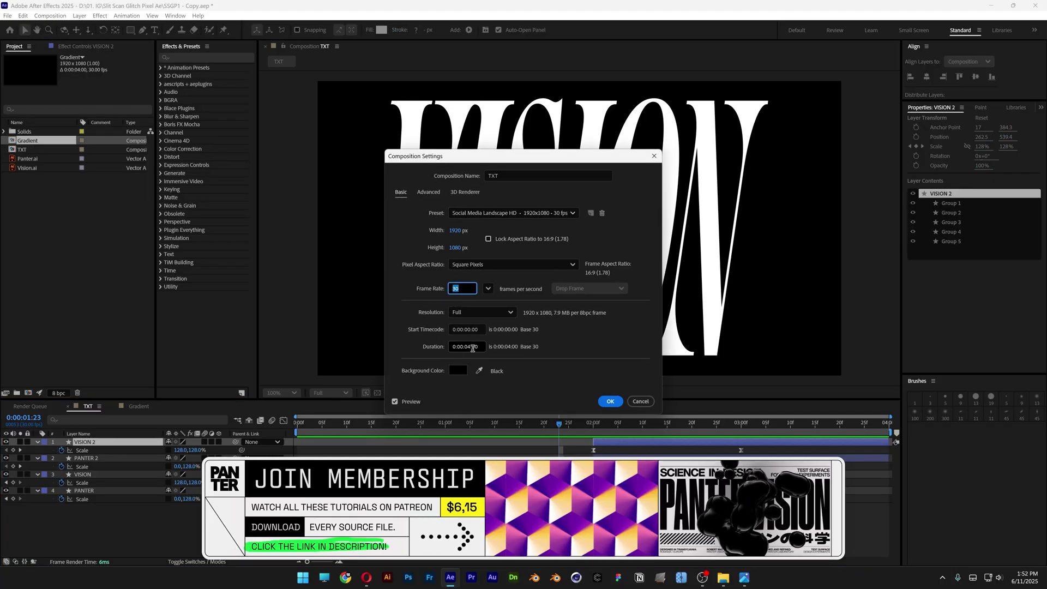
pyautogui.click(465, 347)
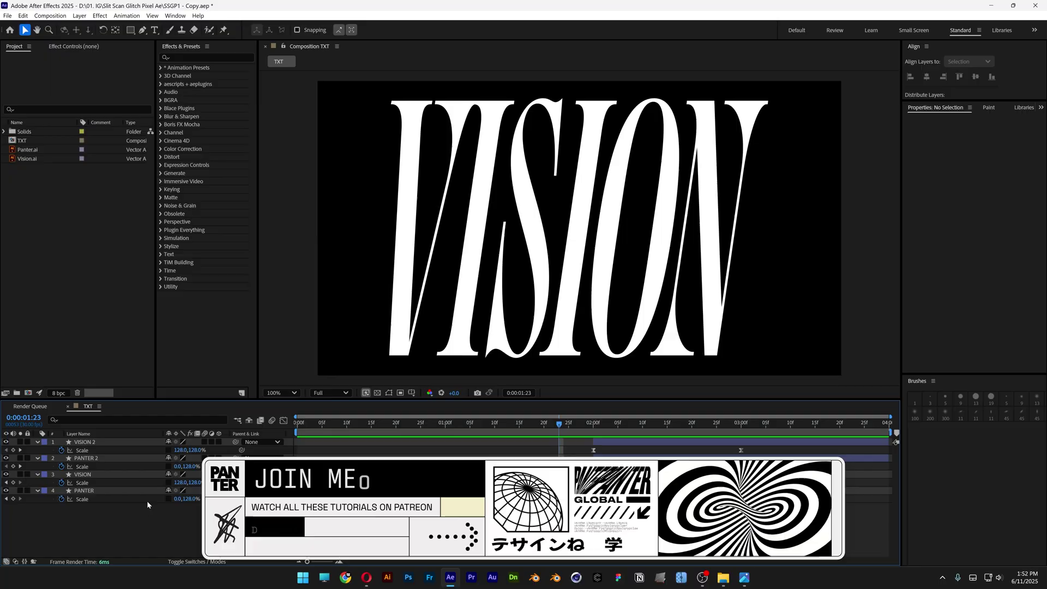
pyautogui.click(97, 475)
pyautogui.click(94, 457)
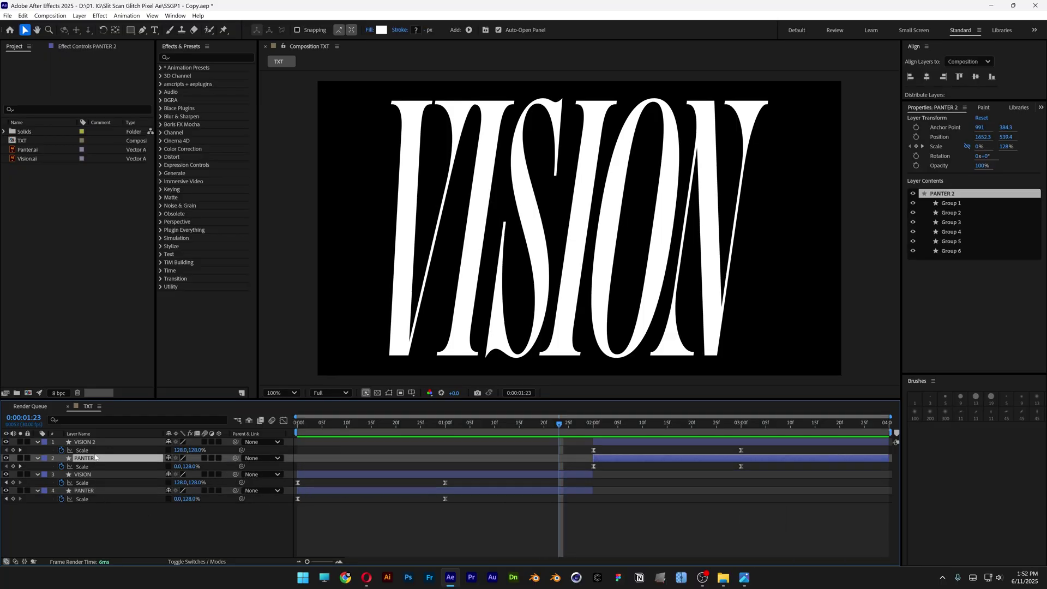
pyautogui.click(97, 442)
pyautogui.click(17, 48)
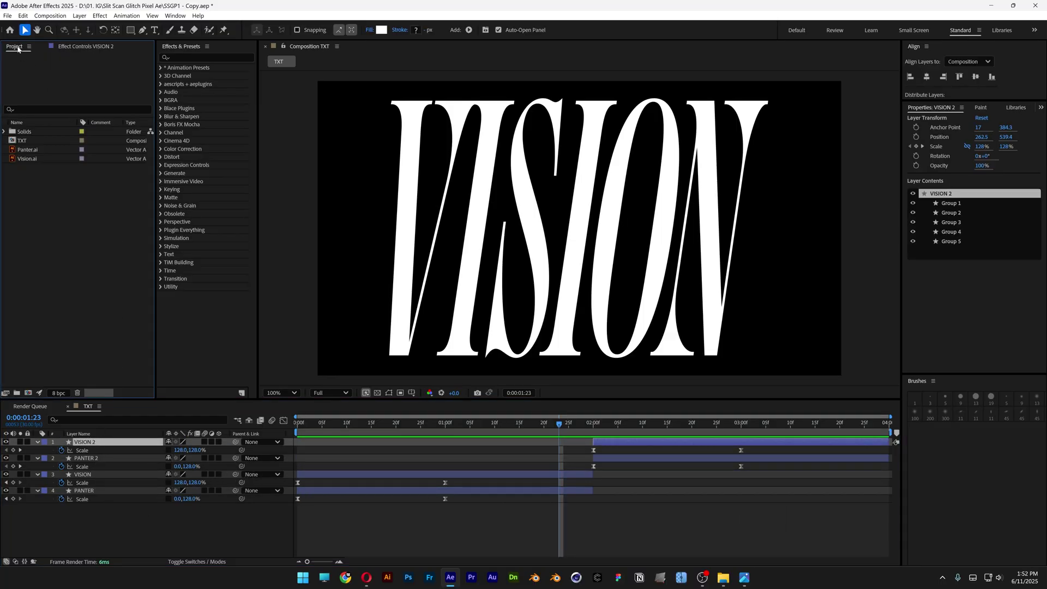
# Create a new composition named Gradient with a 0:00:04:00 duration
pyautogui.rightClick(66, 195)
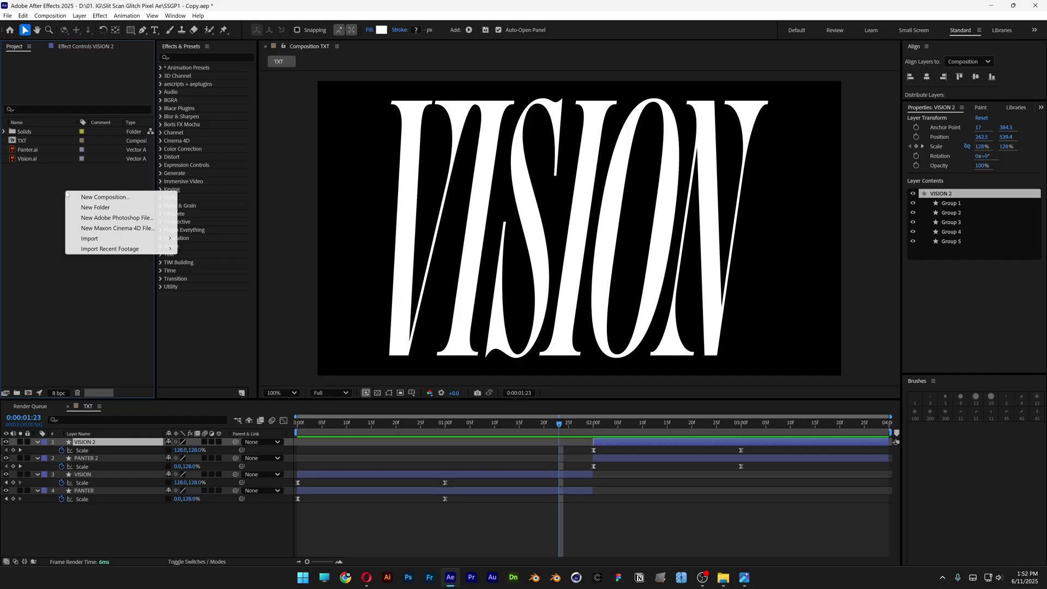
pyautogui.click(105, 197)
pyautogui.write('Gradient')
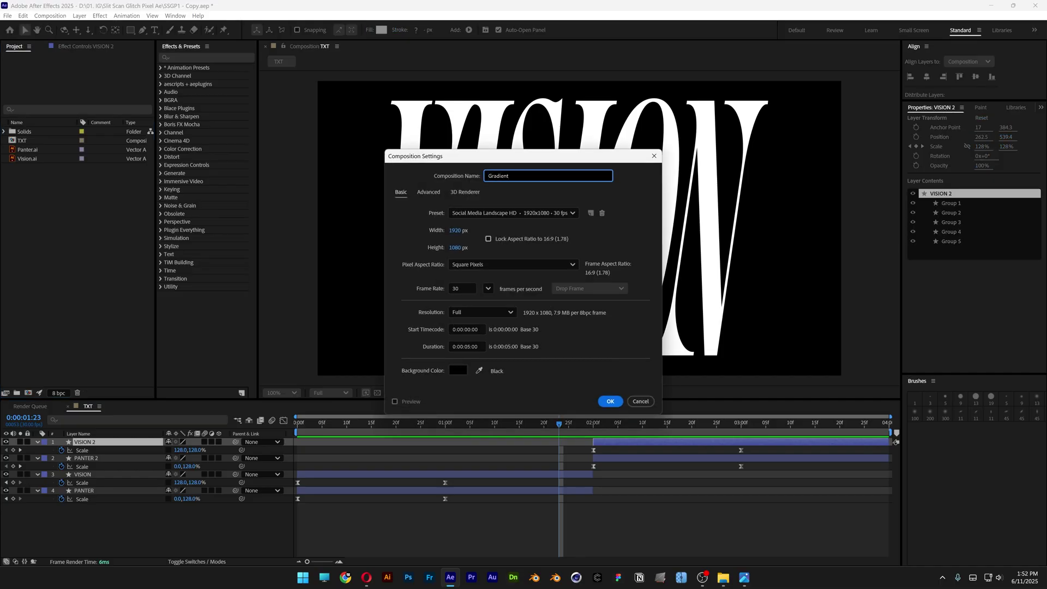
pyautogui.click(468, 346)
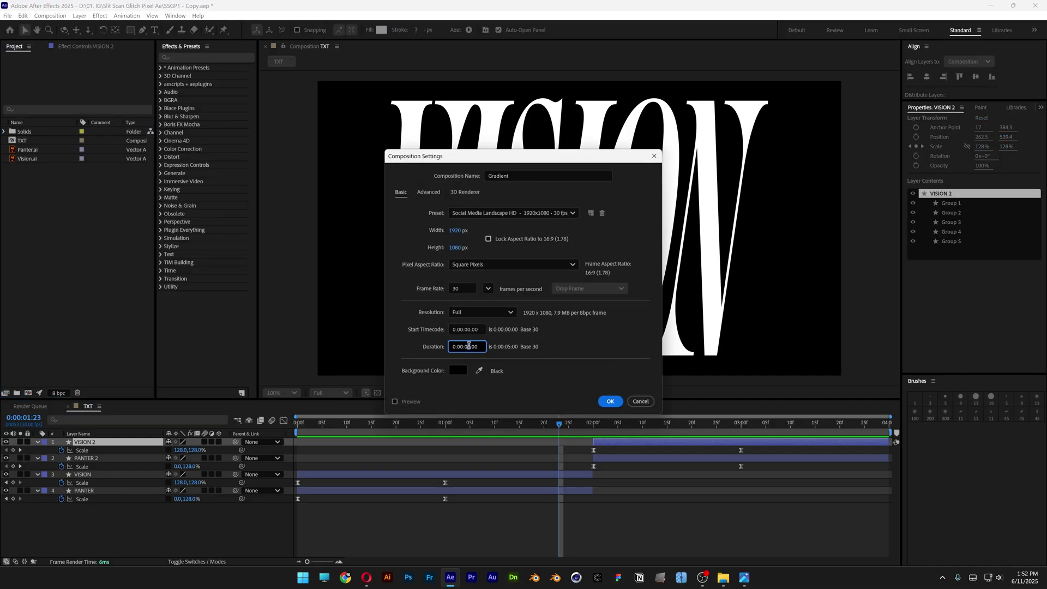
pyautogui.click(609, 401)
# Add a black solid layer to the Gradient comp
pyautogui.rightClick(161, 493)
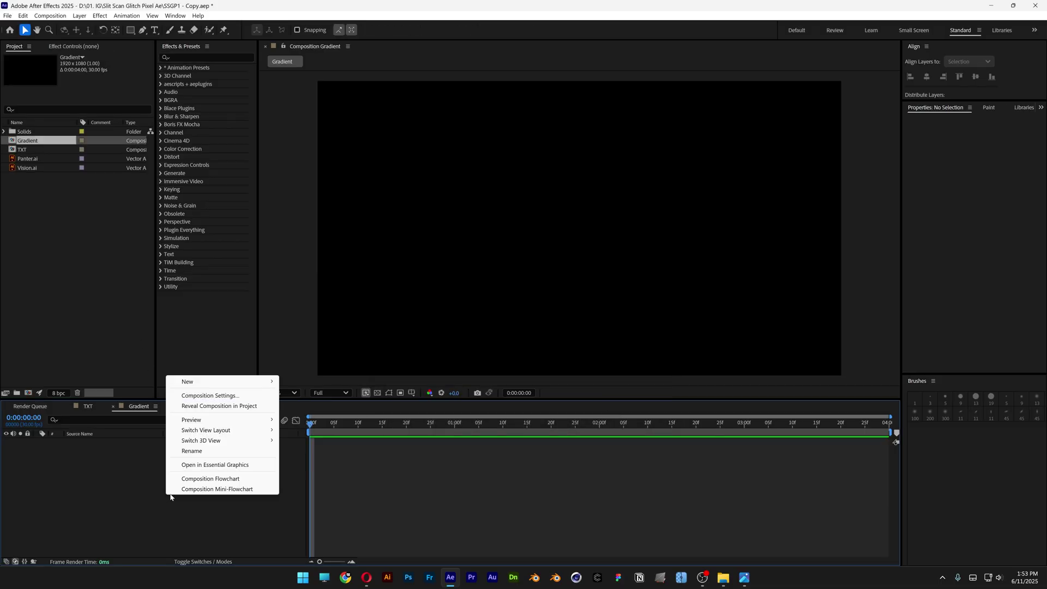
pyautogui.moveTo(241, 382)
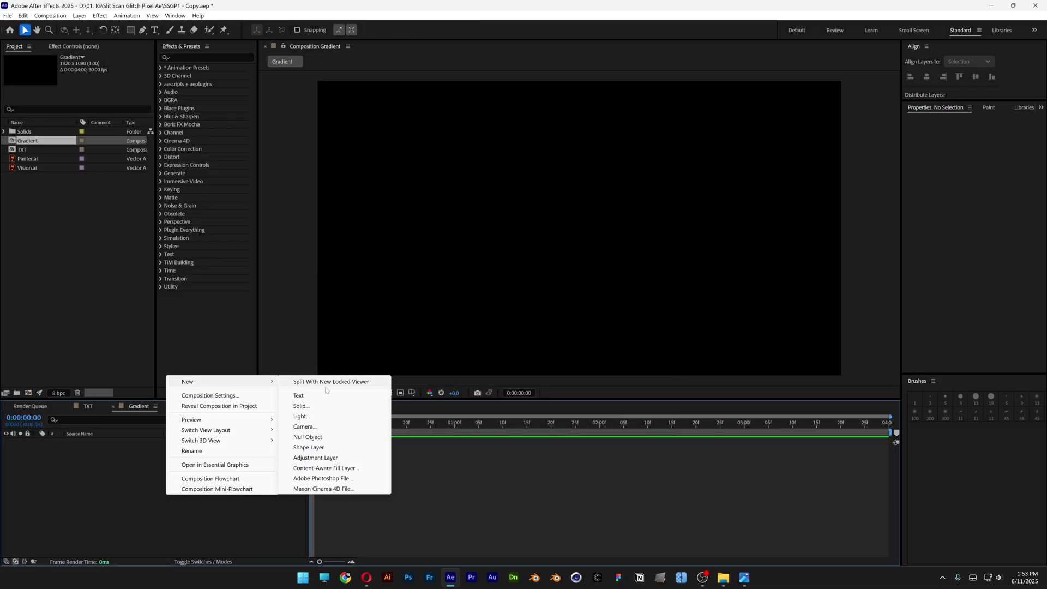
pyautogui.click(320, 405)
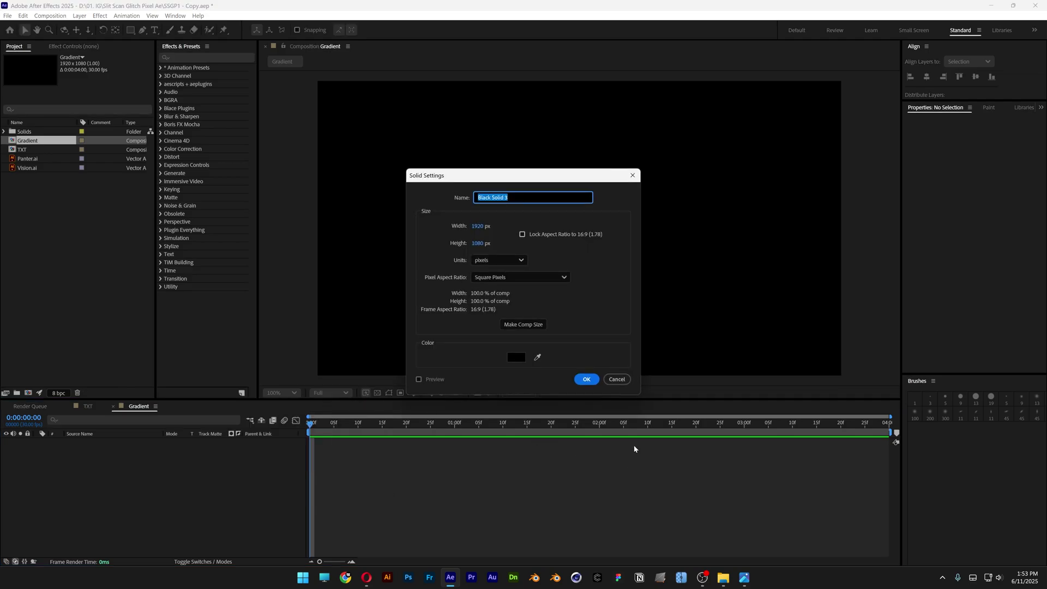
pyautogui.click(583, 382)
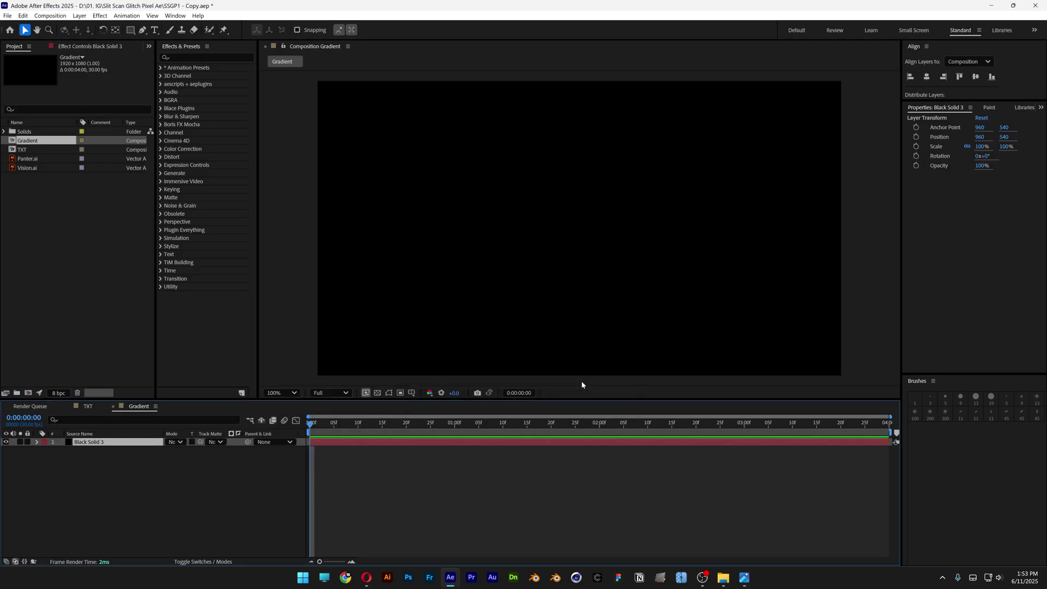
# Apply Gradient Ramp to Black Solid 3, starting near 939,116 and ending near 937,892
pyautogui.click(208, 57)
pyautogui.write('gradient')
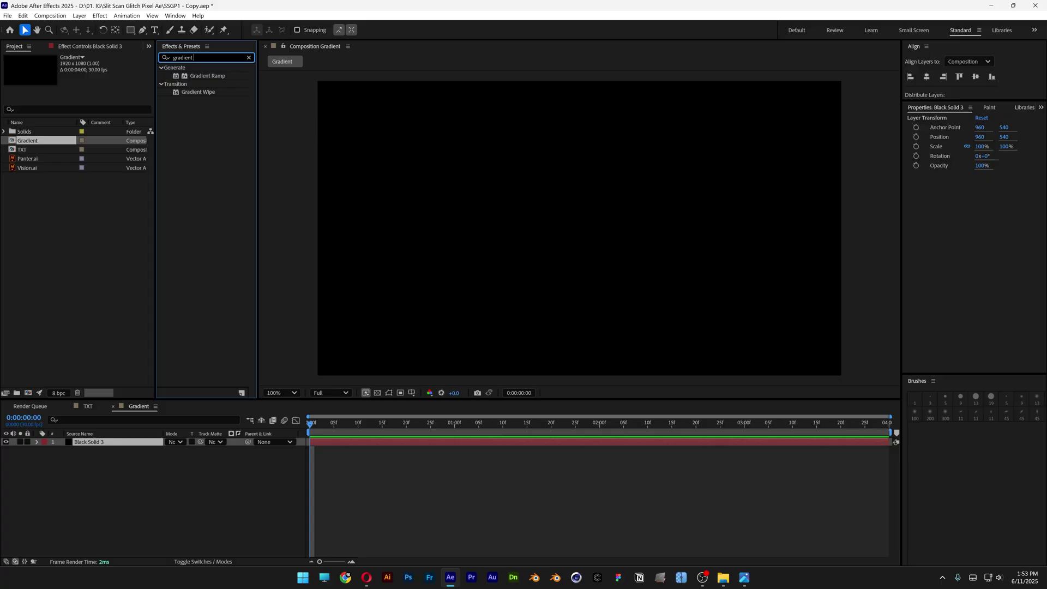
pyautogui.write(' ramp')
pyautogui.moveTo(204, 76); pyautogui.dragTo(103, 442)
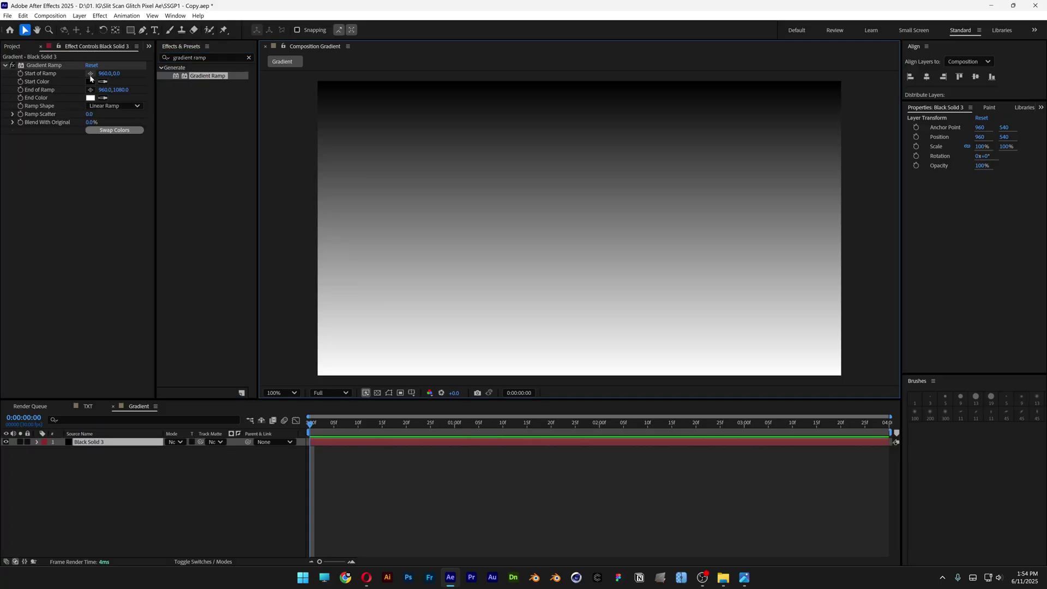
pyautogui.click(91, 74)
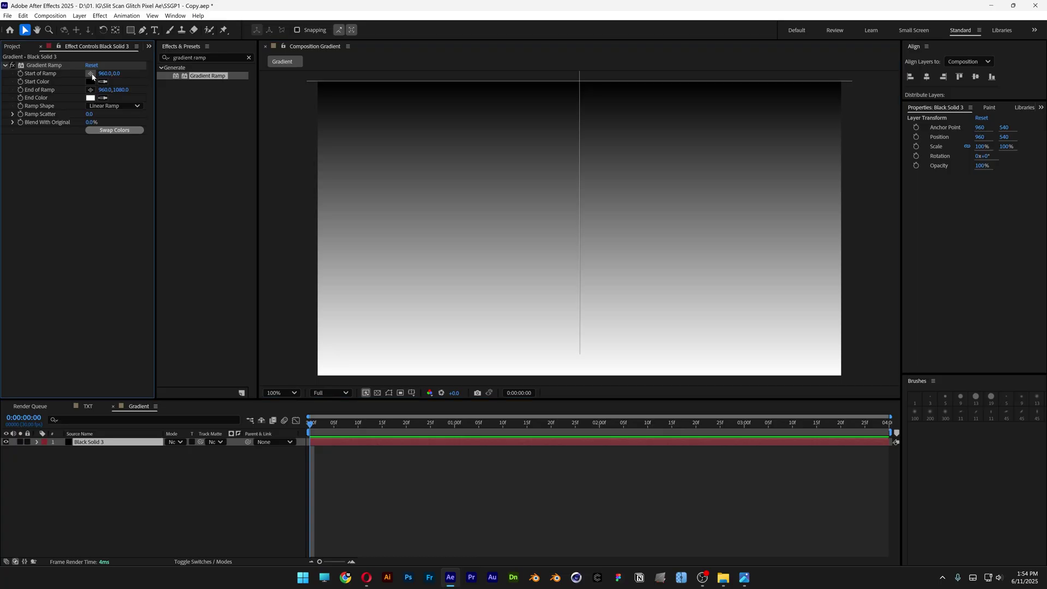
pyautogui.click(577, 149)
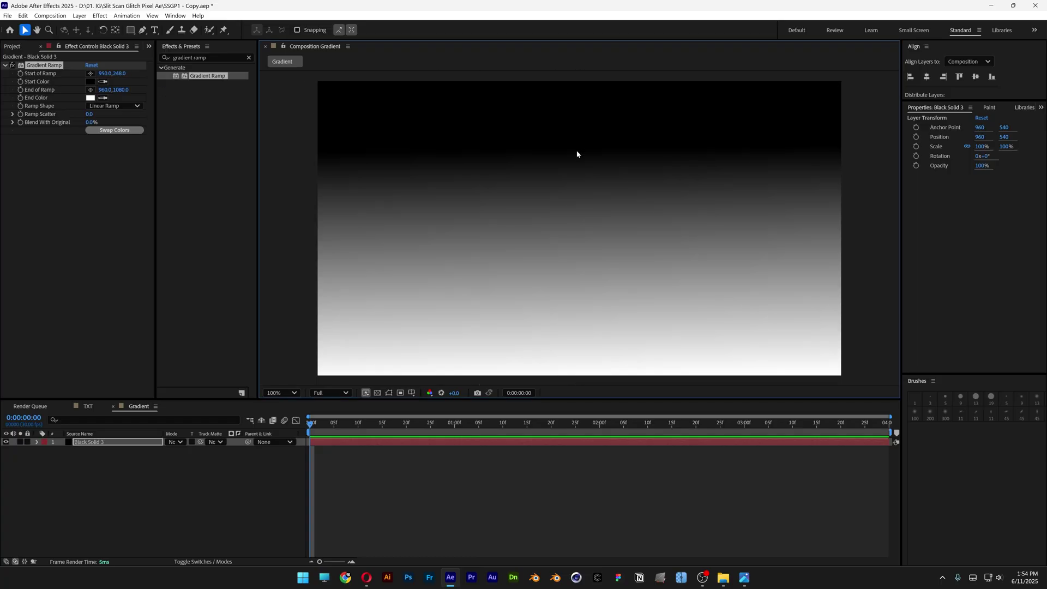
pyautogui.click(90, 89)
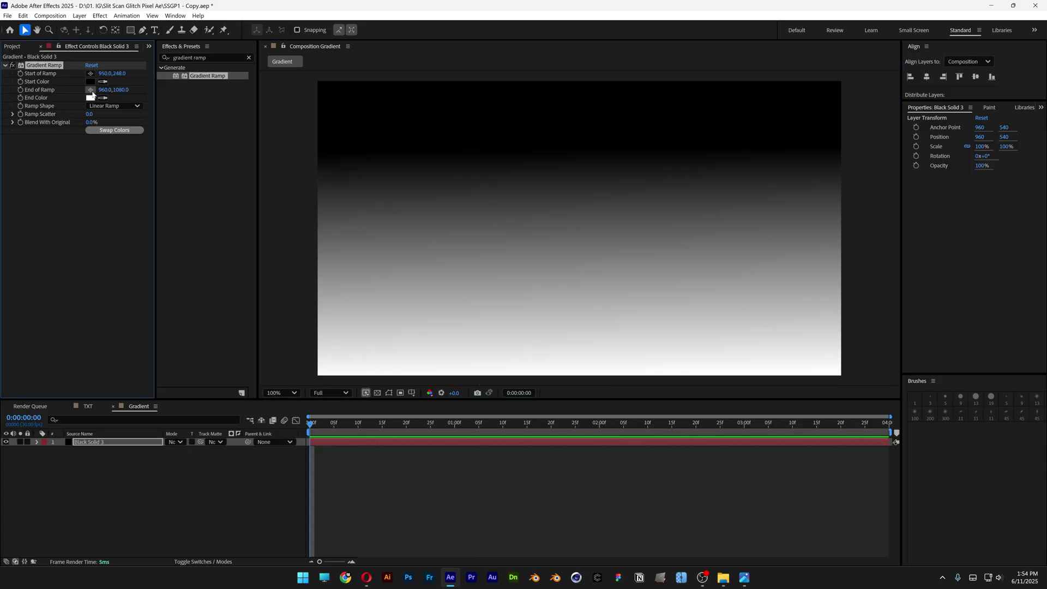
pyautogui.click(574, 325)
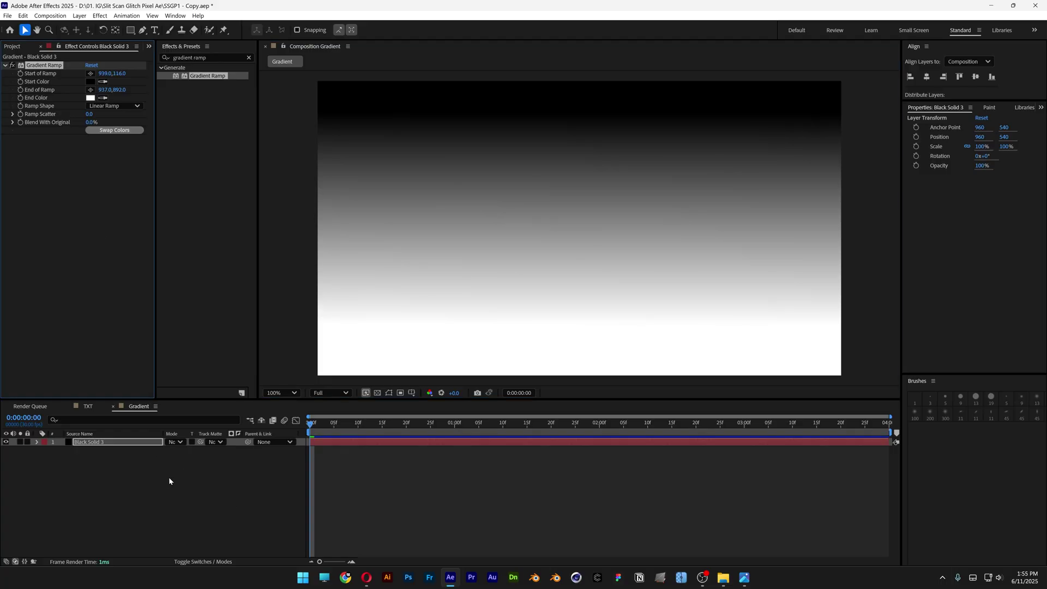
pyautogui.click(169, 480)
# Draw a black ellipse in the comp centre and give it a heavy Gaussian Blur
pyautogui.moveTo(131, 36); pyautogui.dragTo(167, 52)
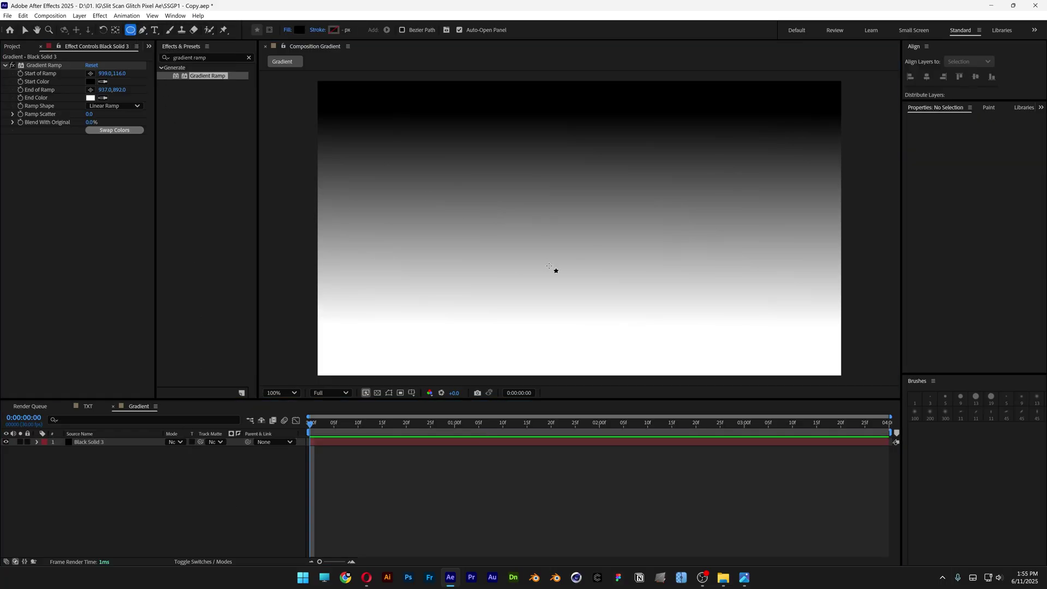
pyautogui.moveTo(498, 212); pyautogui.dragTo(657, 285)
pyautogui.click(202, 57)
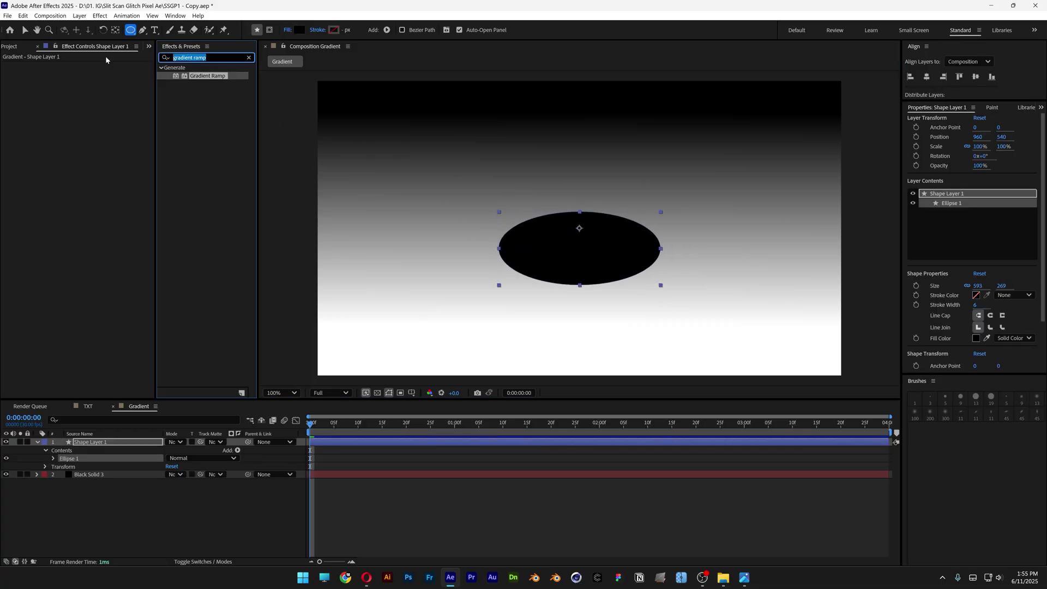
pyautogui.write('gaussi')
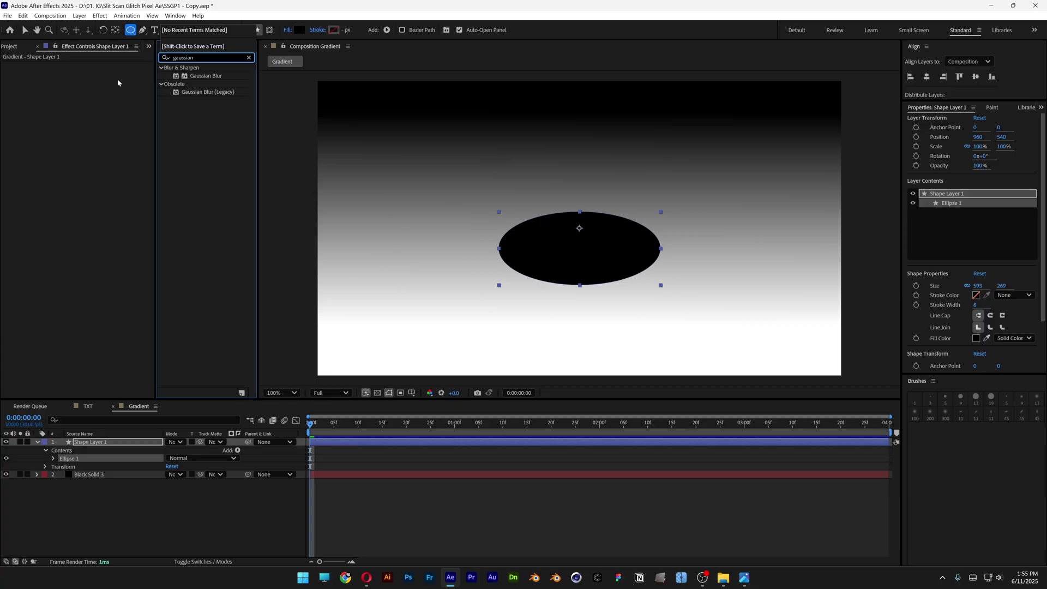
pyautogui.write('an')
pyautogui.doubleClick(205, 76)
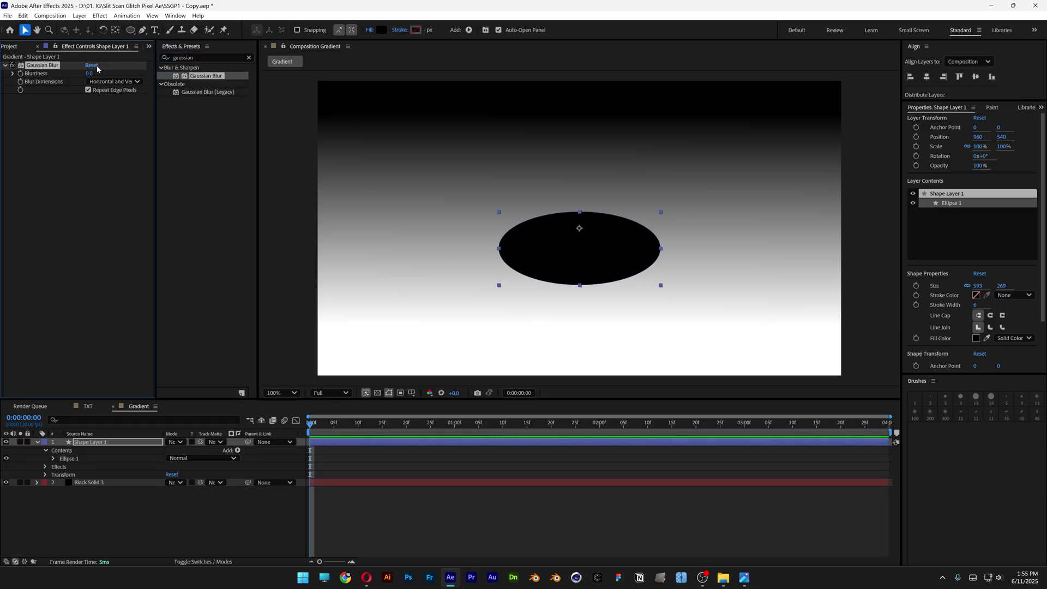
pyautogui.moveTo(91, 77); pyautogui.dragTo(565, 94)
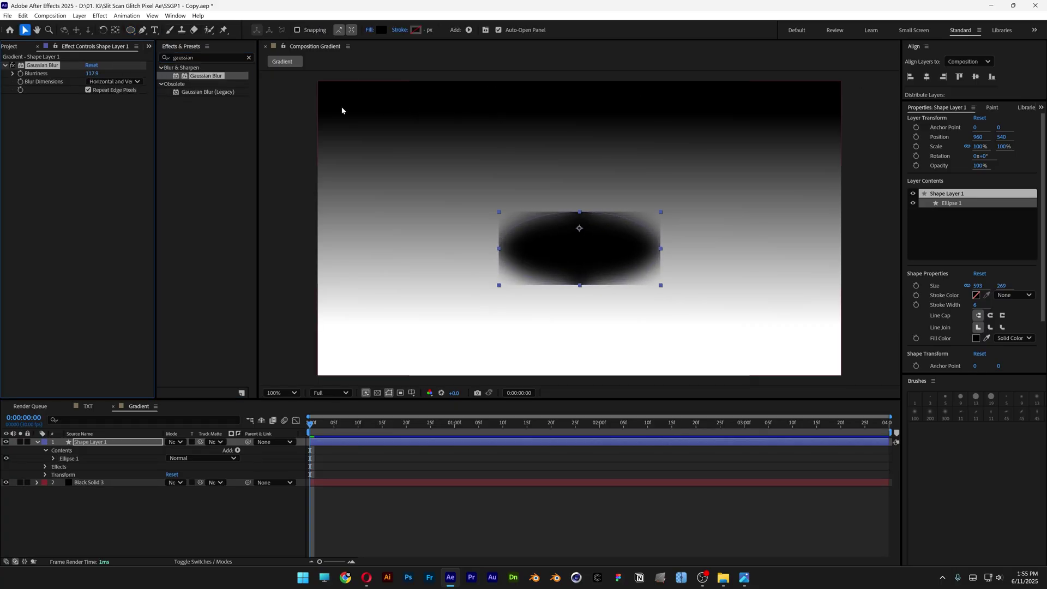
pyautogui.click(88, 89)
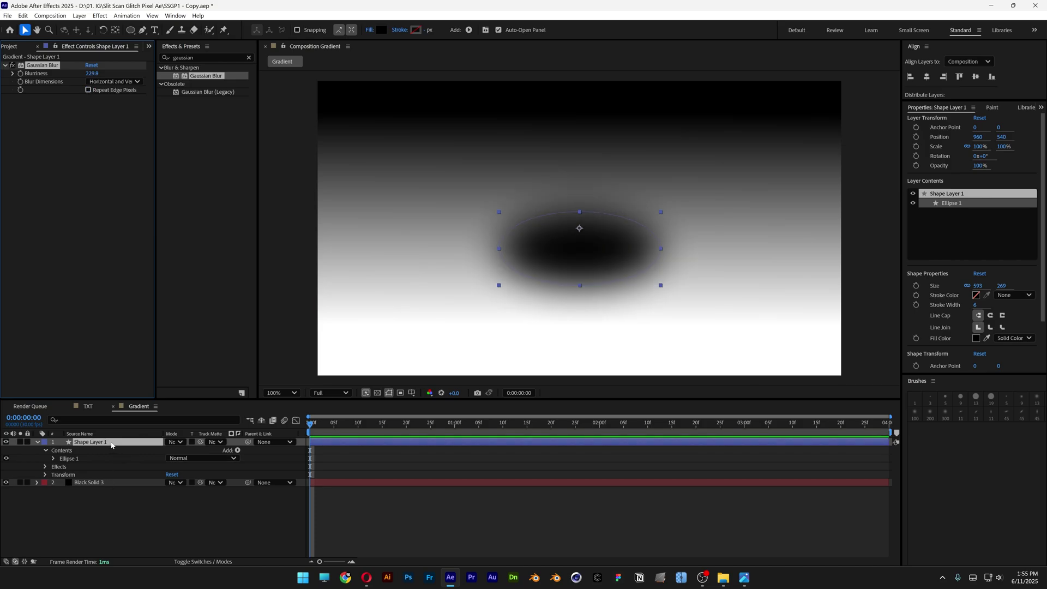
# Scale the blurred ellipse to 175%, move it lower right, and trim its start to about 1:15
pyautogui.press('s')
pyautogui.moveTo(174, 451); pyautogui.dragTo(191, 452)
pyautogui.moveTo(587, 272); pyautogui.dragTo(720, 366)
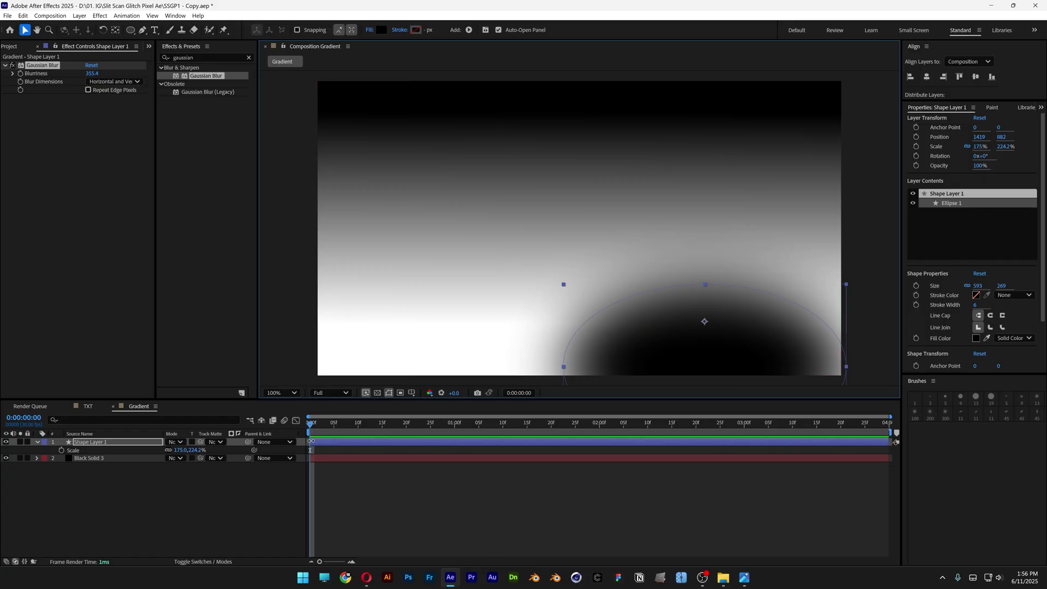
pyautogui.moveTo(311, 441); pyautogui.dragTo(531, 446)
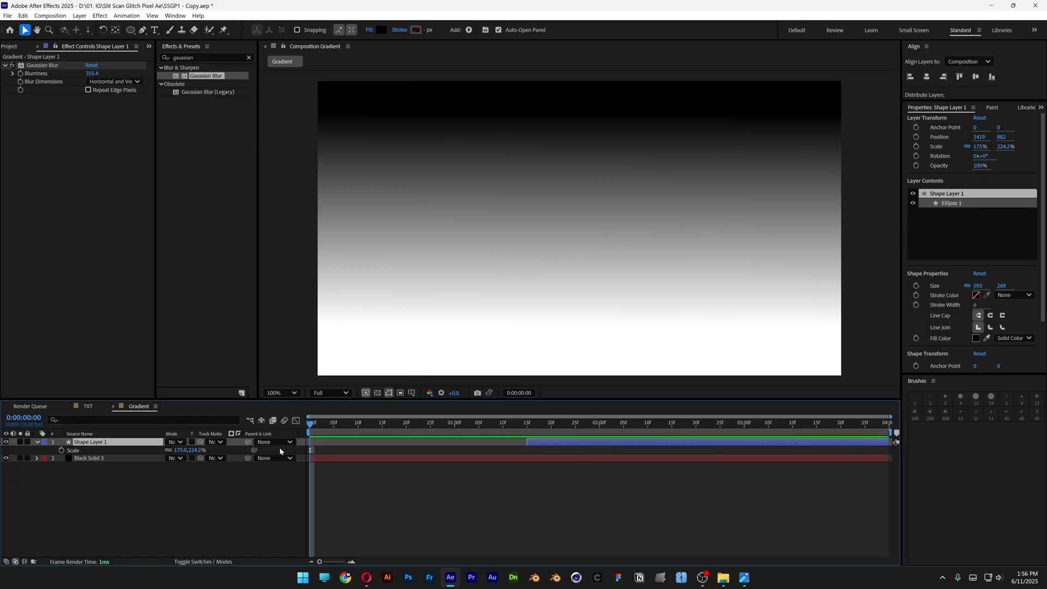
# Duplicate the ellipse, move the copy to the top-left with a white FFFFFF fill, then open TXT
pyautogui.hotkey('ctrl', 'd')
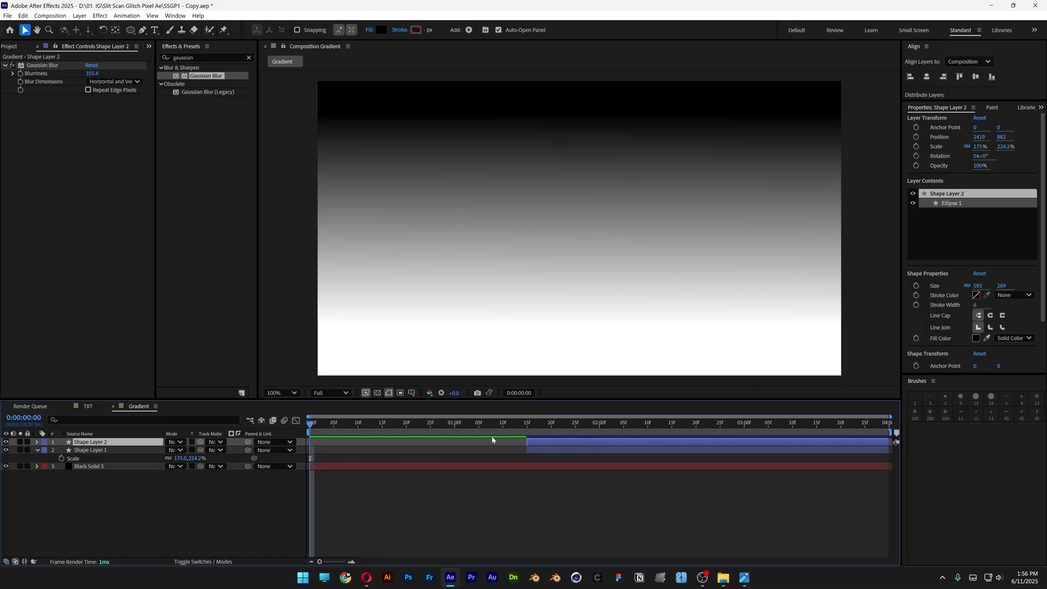
pyautogui.click(555, 423)
pyautogui.moveTo(722, 357); pyautogui.dragTo(386, 91)
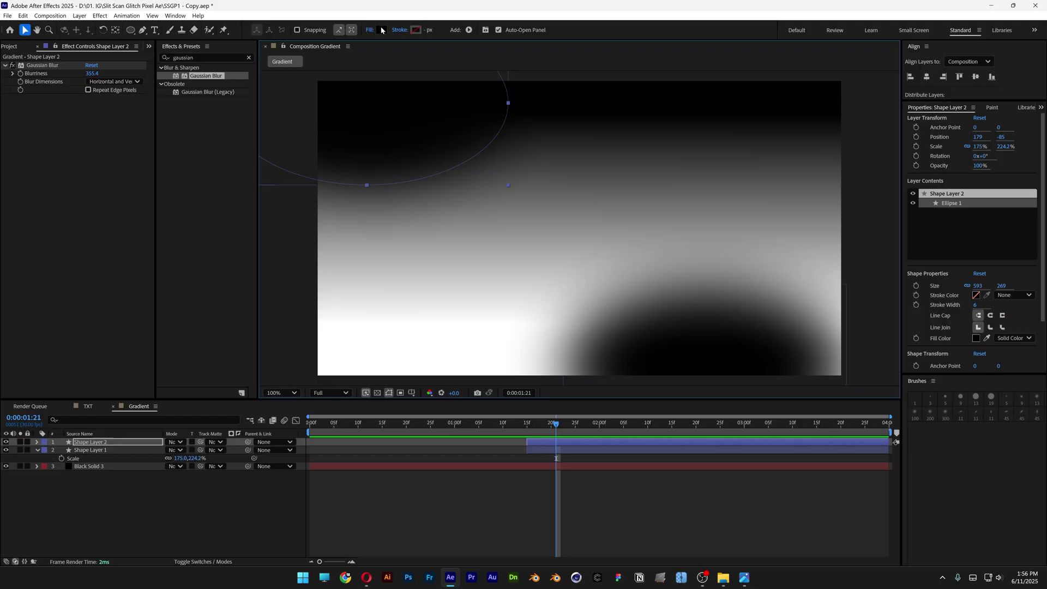
pyautogui.click(381, 30)
pyautogui.moveTo(441, 240); pyautogui.dragTo(415, 228)
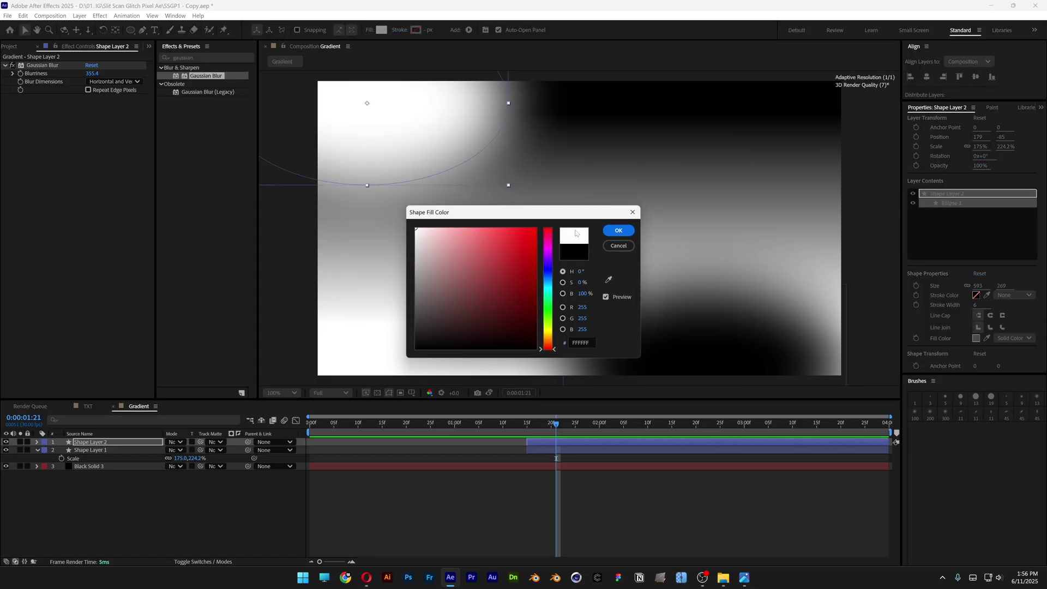
pyautogui.click(622, 231)
pyautogui.press('s')
pyautogui.hotkey('ctrl', 'Down')
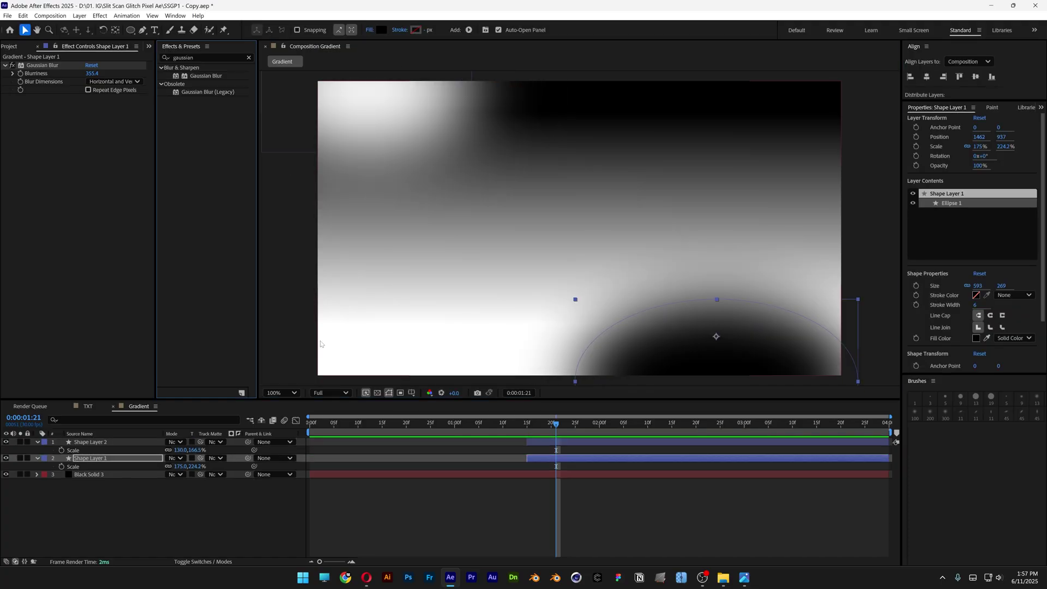
pyautogui.click(89, 408)
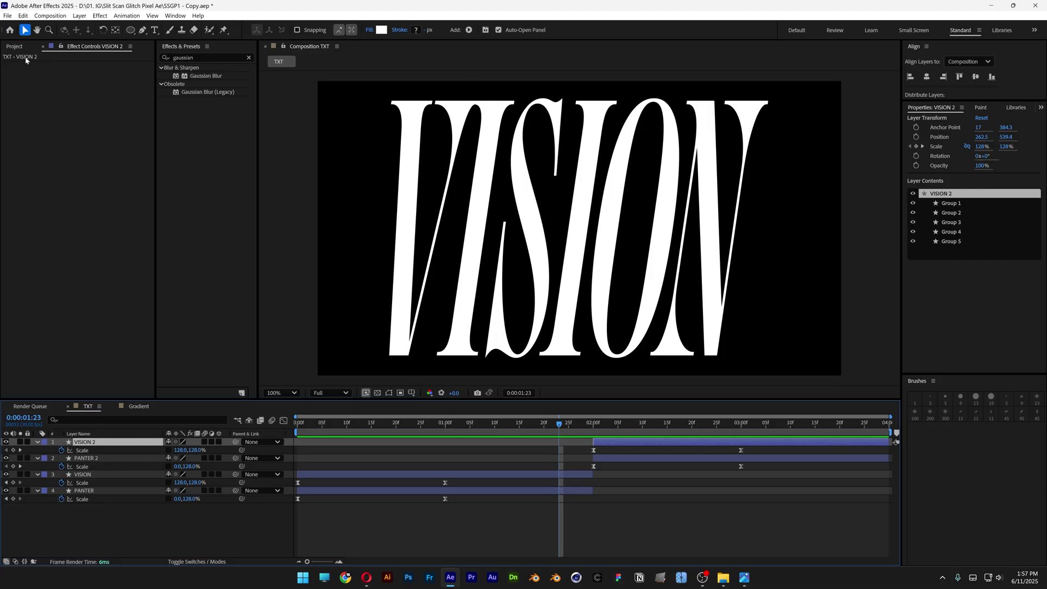
# Drag the Gradient comp into the TXT timeline as the top layer and hide it
pyautogui.click(15, 47)
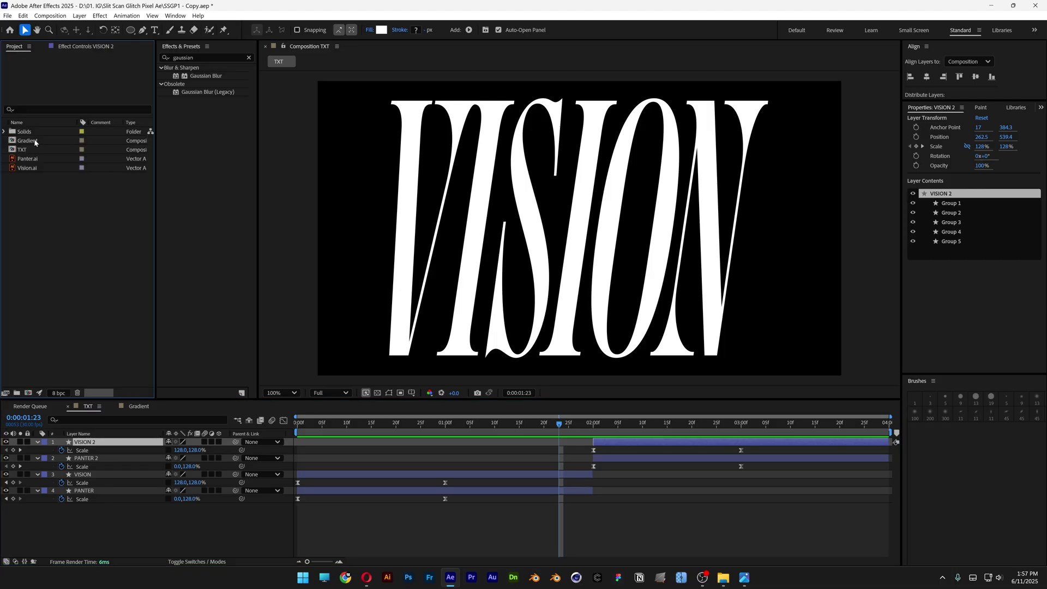
pyautogui.moveTo(34, 141); pyautogui.dragTo(108, 446)
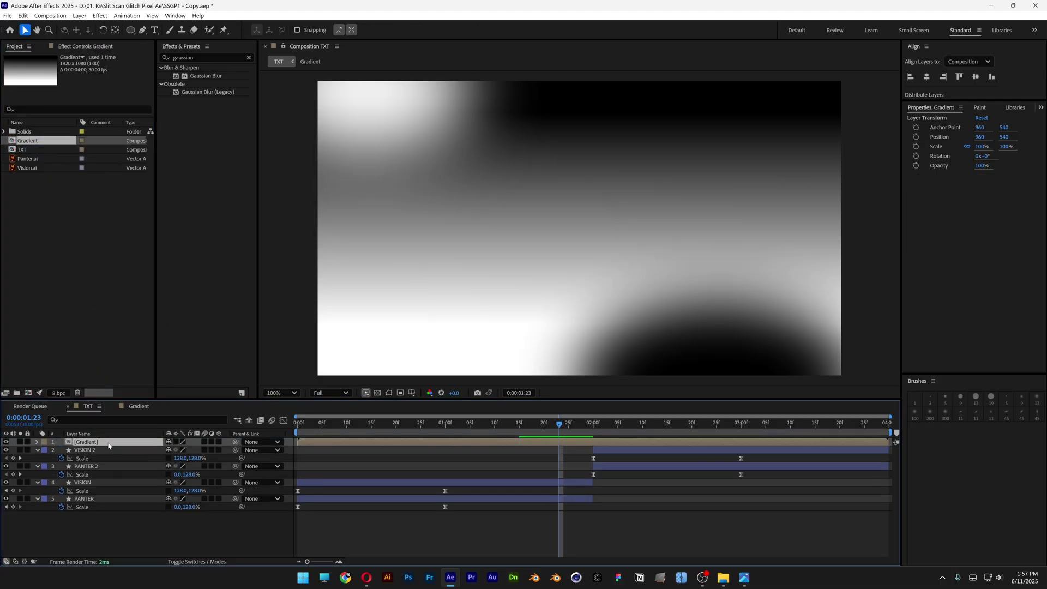
pyautogui.click(6, 443)
# Add a new adjustment layer and rename it Disp
pyautogui.rightClick(124, 526)
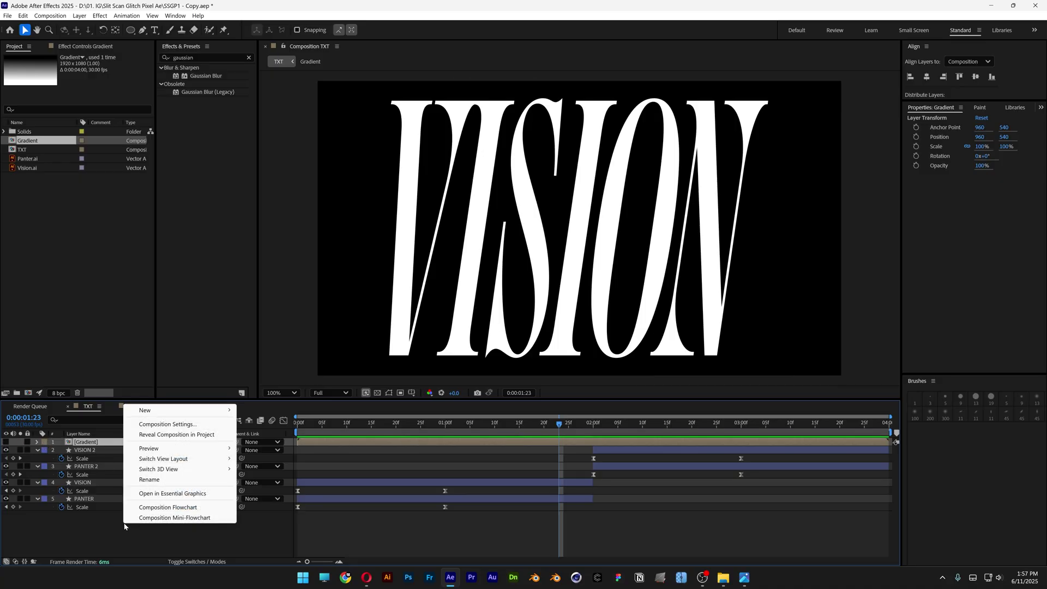
pyautogui.moveTo(229, 410)
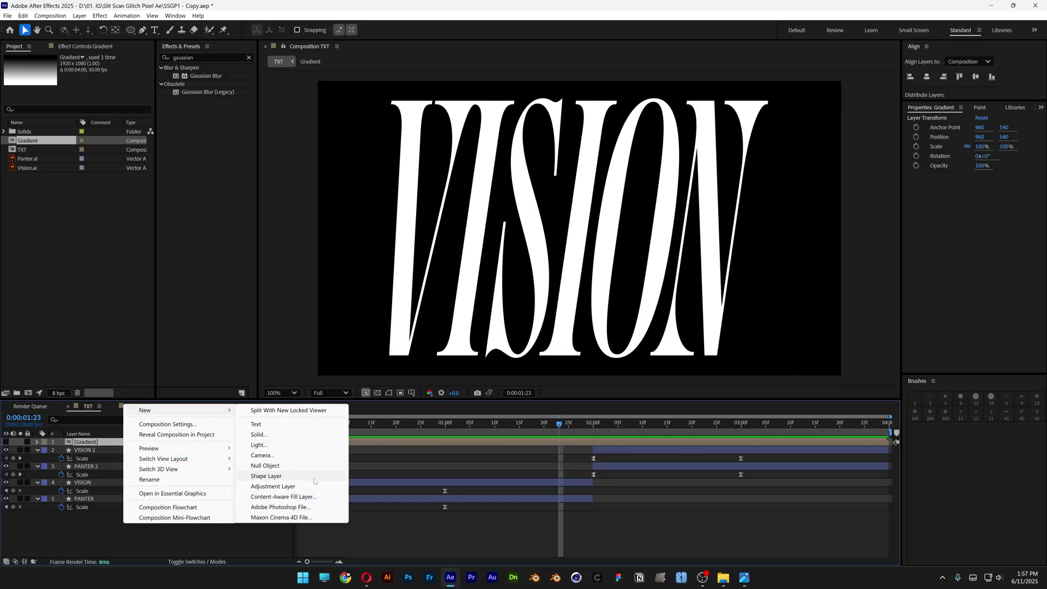
pyautogui.click(273, 486)
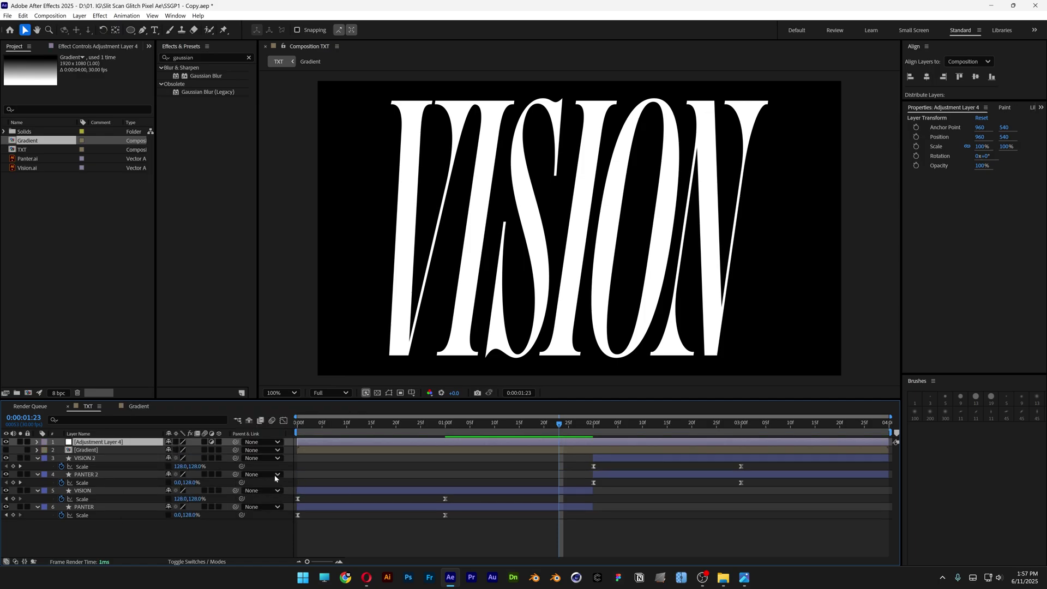
pyautogui.rightClick(108, 446)
pyautogui.press('Escape')
pyautogui.press('Return')
pyautogui.write('Disp')
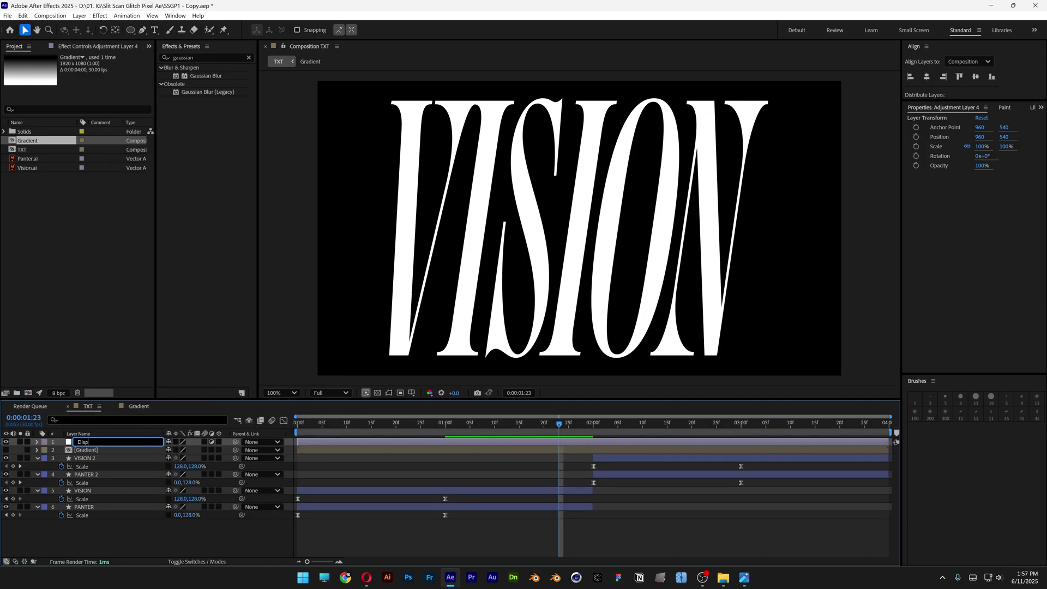
pyautogui.press('Return')
# Apply Time Displacement to Disp using the Gradient layer, 0.6 max time, 27.8 resolution
pyautogui.click(205, 57)
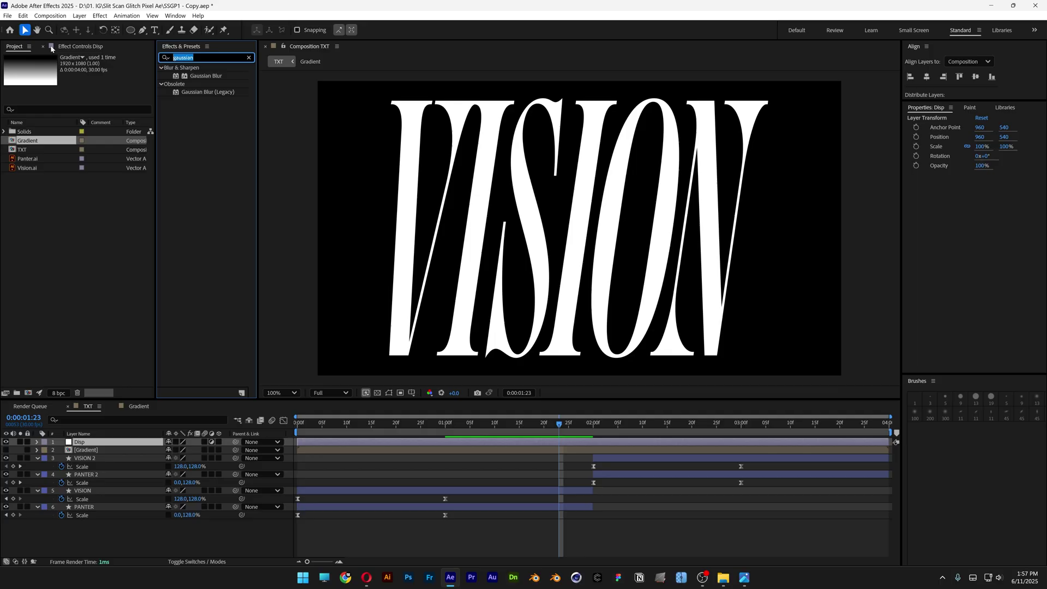
pyautogui.write('time displacement')
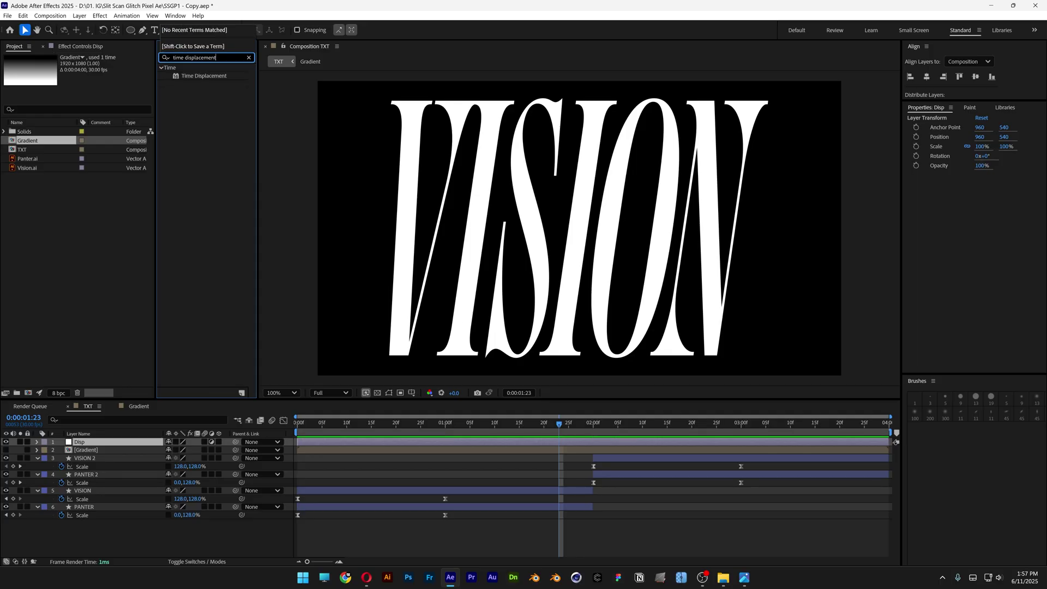
pyautogui.moveTo(205, 77); pyautogui.dragTo(96, 442)
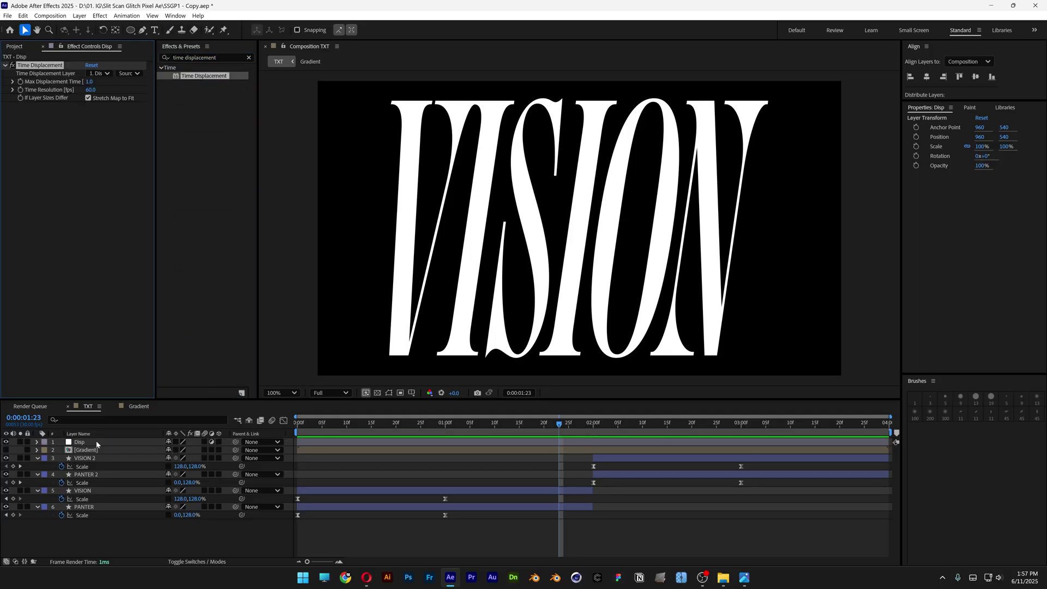
pyautogui.click(104, 75)
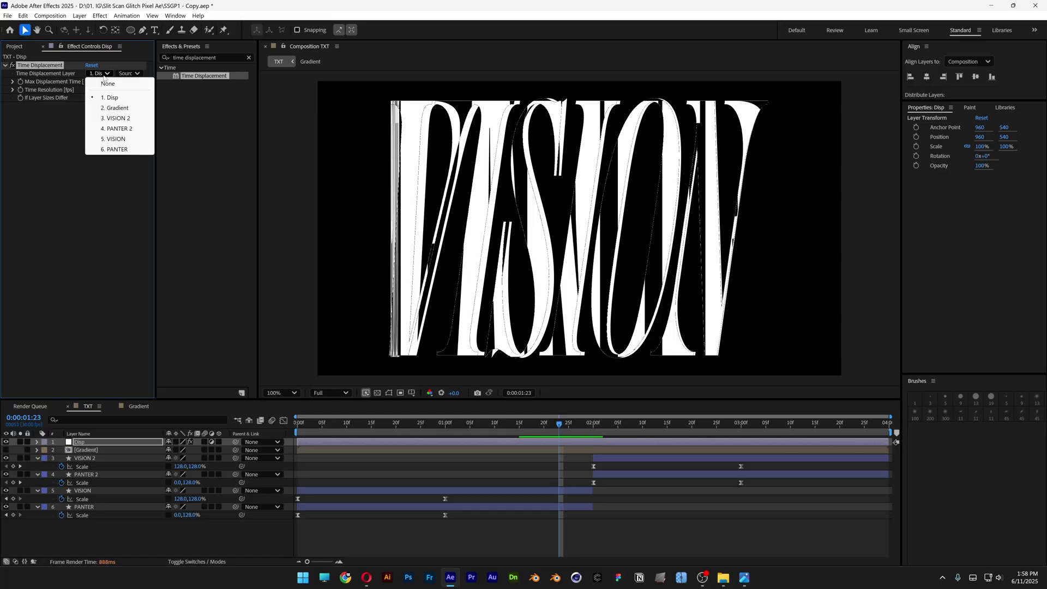
pyautogui.click(130, 109)
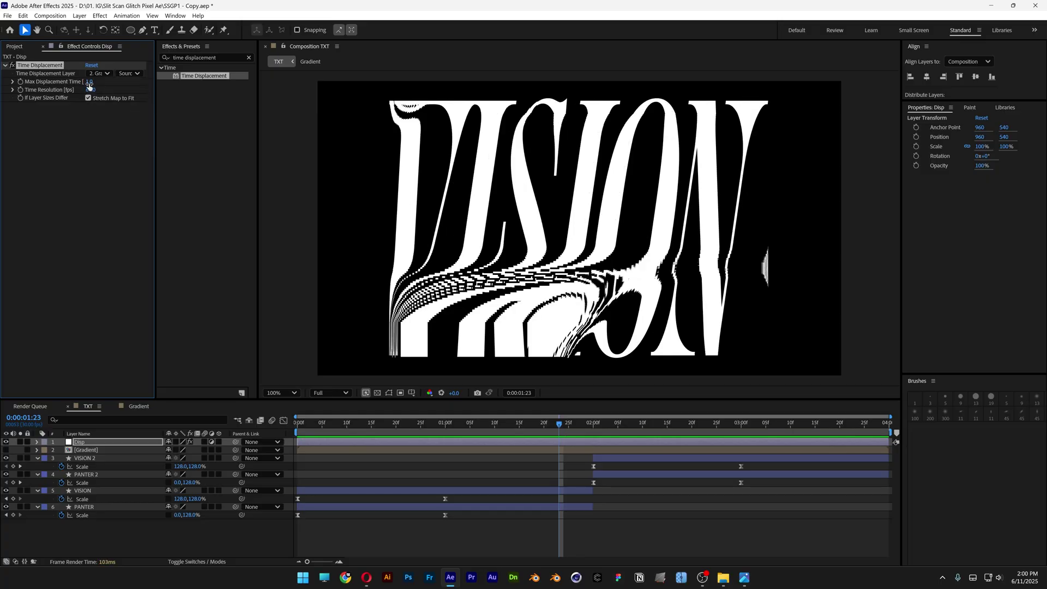
pyautogui.click(88, 82)
pyautogui.write('0.6')
pyautogui.press('Return')
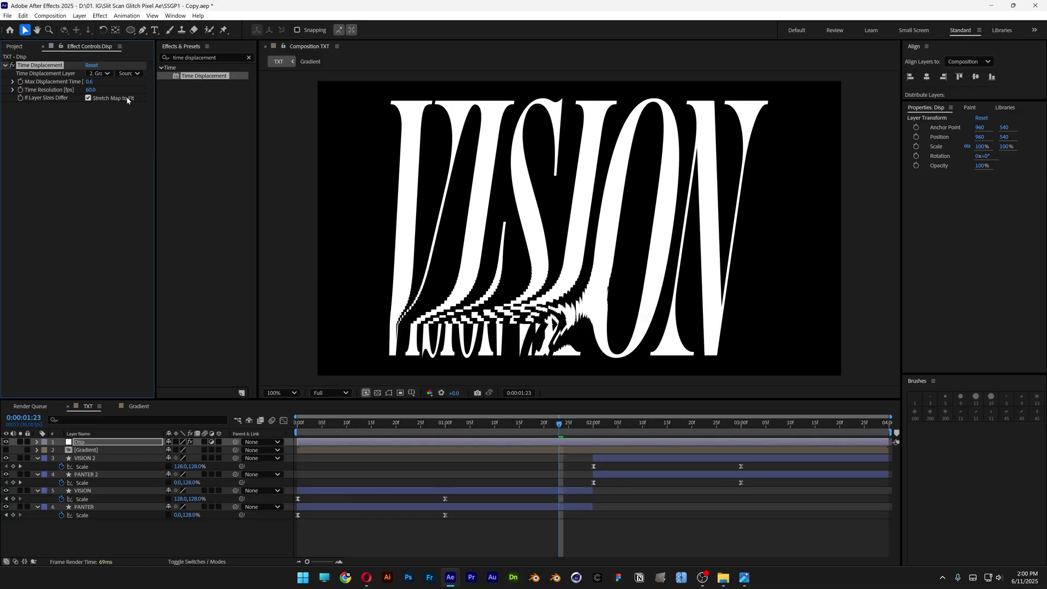
pyautogui.click(90, 89)
pyautogui.write('27.8')
pyautogui.press('Return')
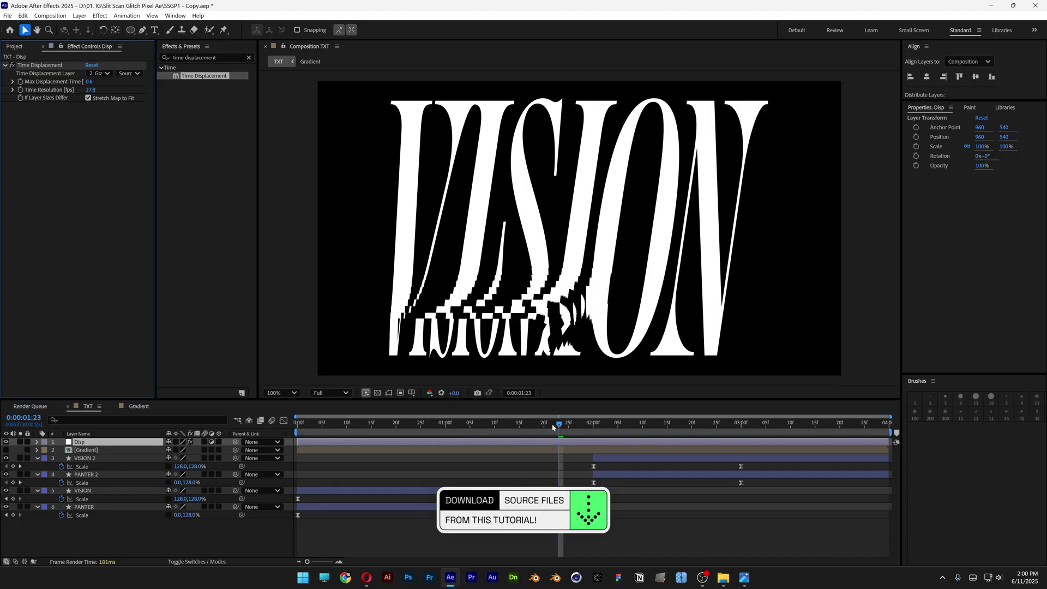
# Set the Time Displacement resolution to 0.0, scrub the first two seconds and preview the glitch
pyautogui.moveTo(552, 427); pyautogui.dragTo(290, 428)
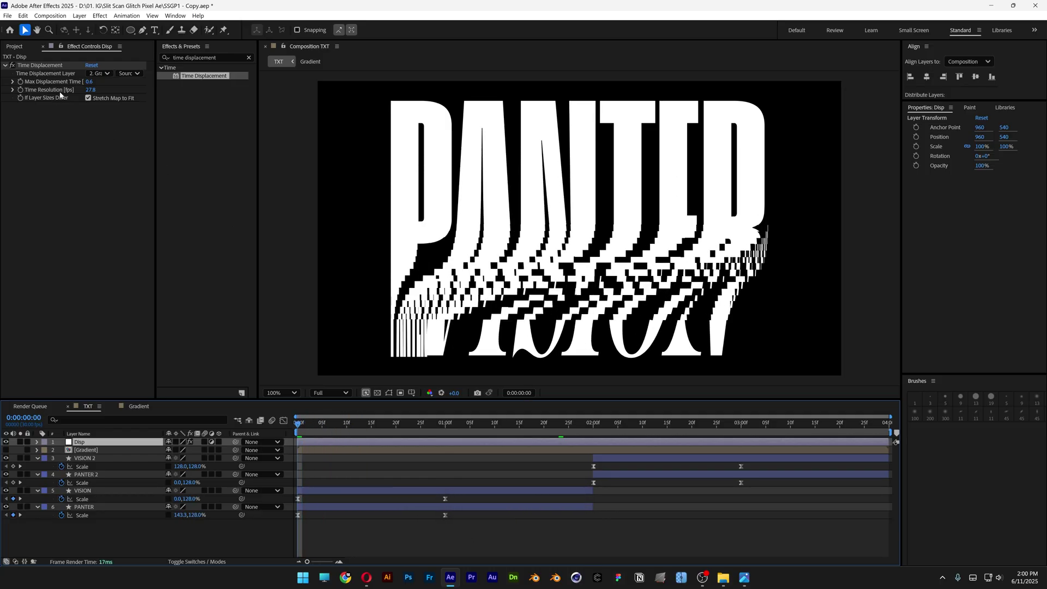
pyautogui.click(21, 94)
pyautogui.click(94, 90)
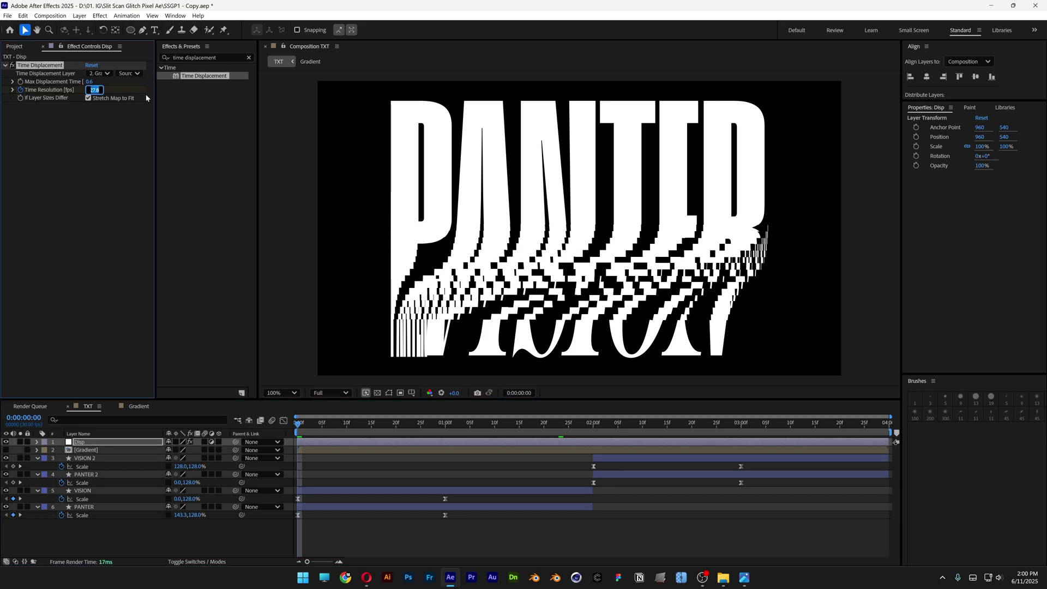
pyautogui.write('0')
pyautogui.press('Return')
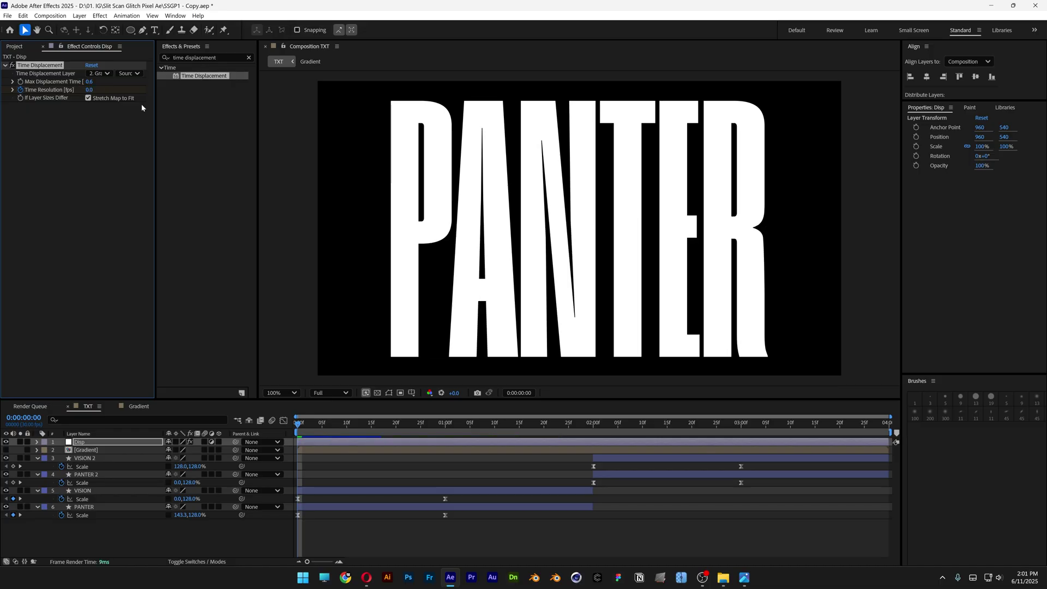
pyautogui.moveTo(299, 423); pyautogui.dragTo(594, 434)
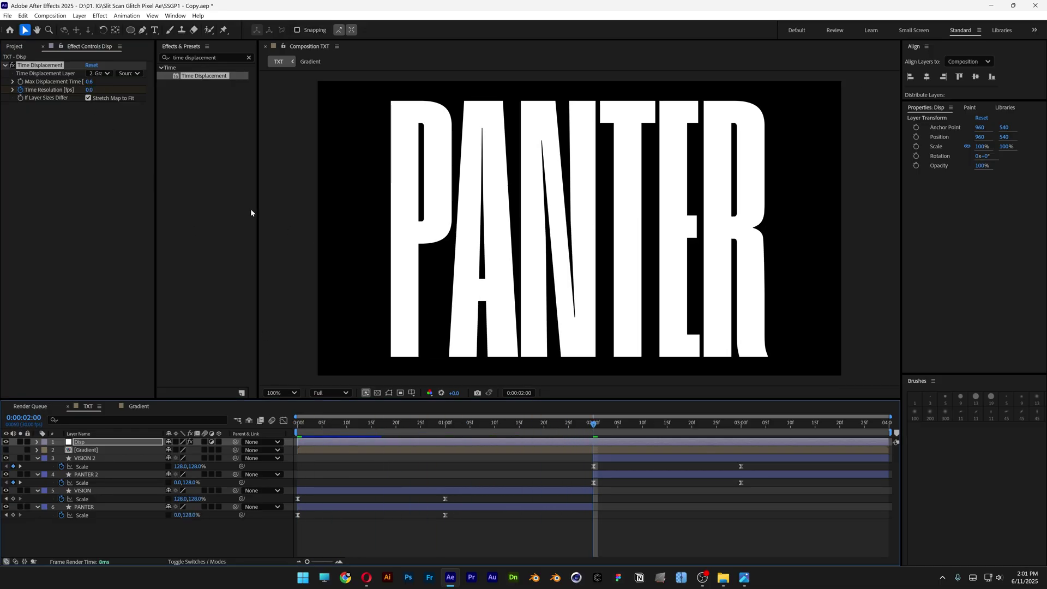
pyautogui.click(88, 90)
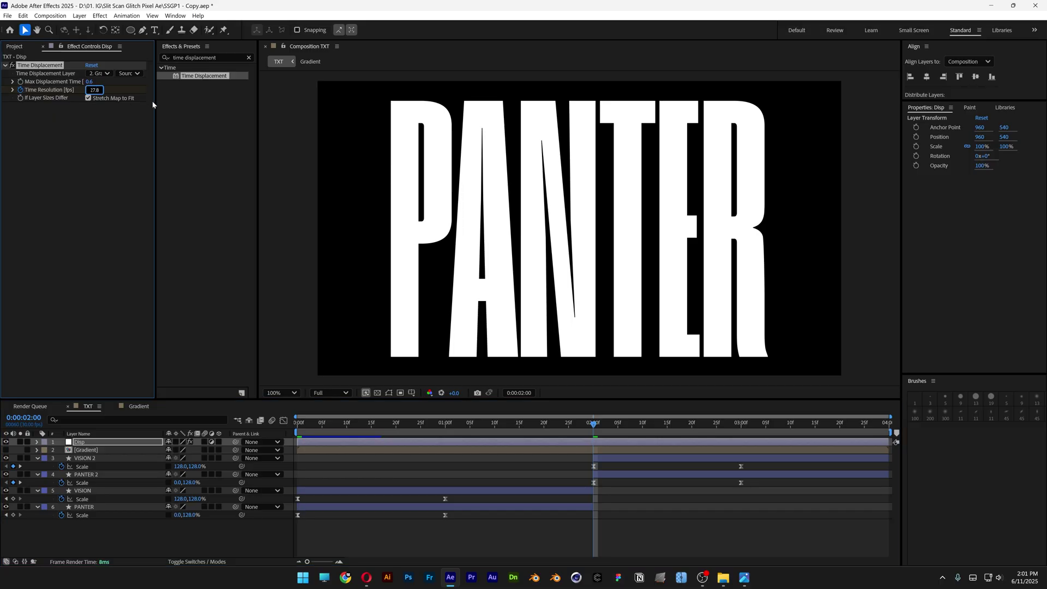
pyautogui.press('Escape')
pyautogui.press('space')
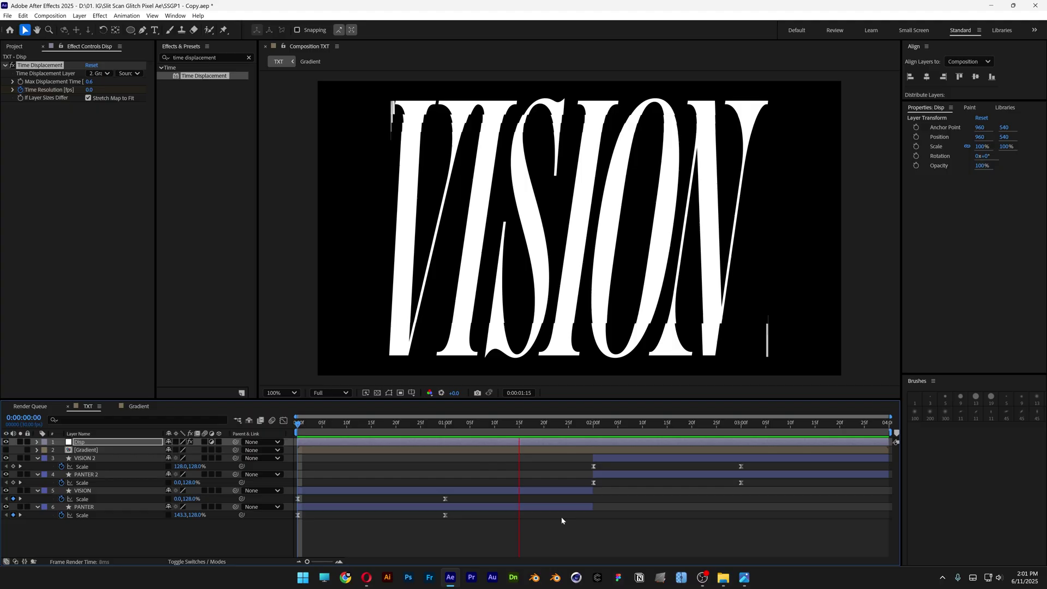
# Apply Mosaic to Disp with Sharp Colors on, 95 horizontal and 50 vertical blocks
pyautogui.click(173, 57)
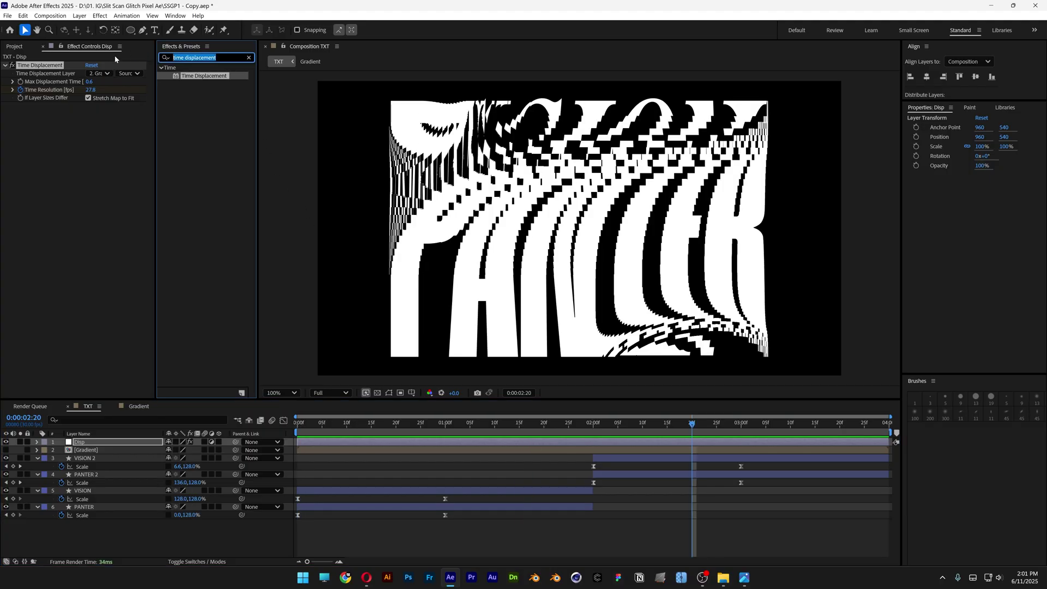
pyautogui.write('mosaic')
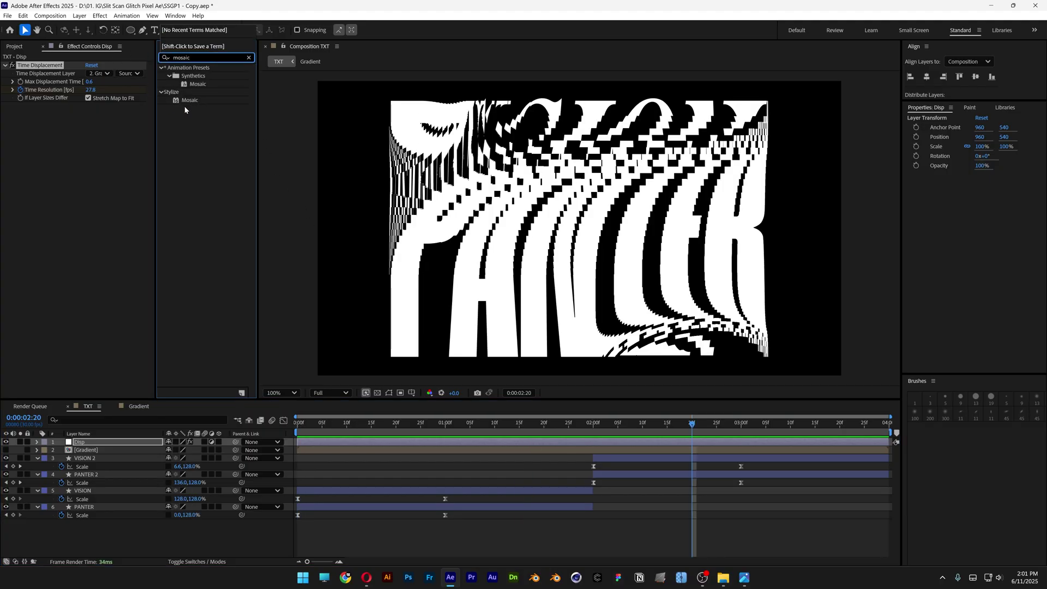
pyautogui.moveTo(190, 102); pyautogui.dragTo(72, 130)
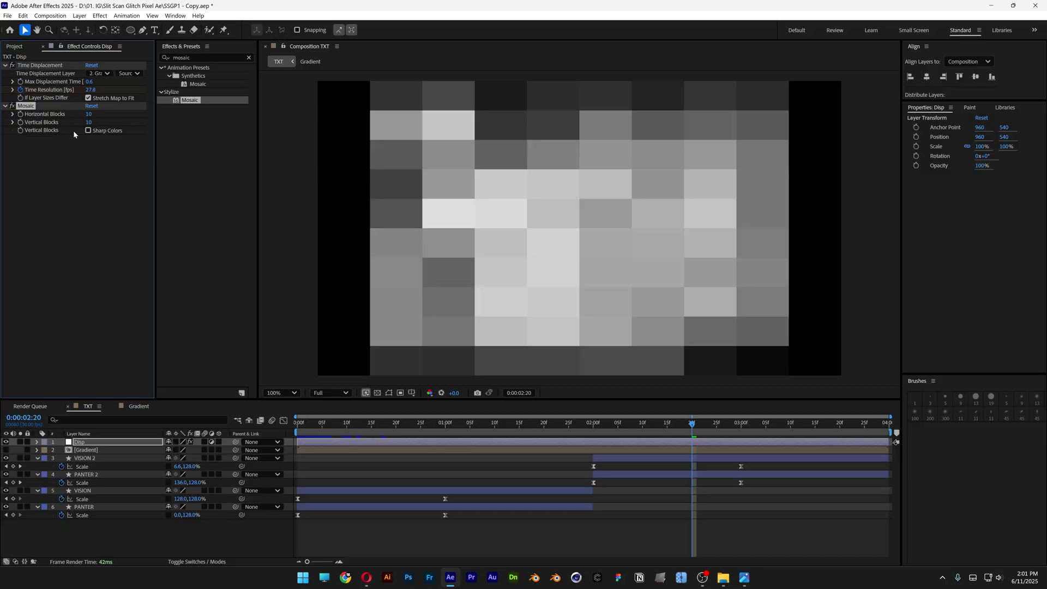
pyautogui.click(89, 131)
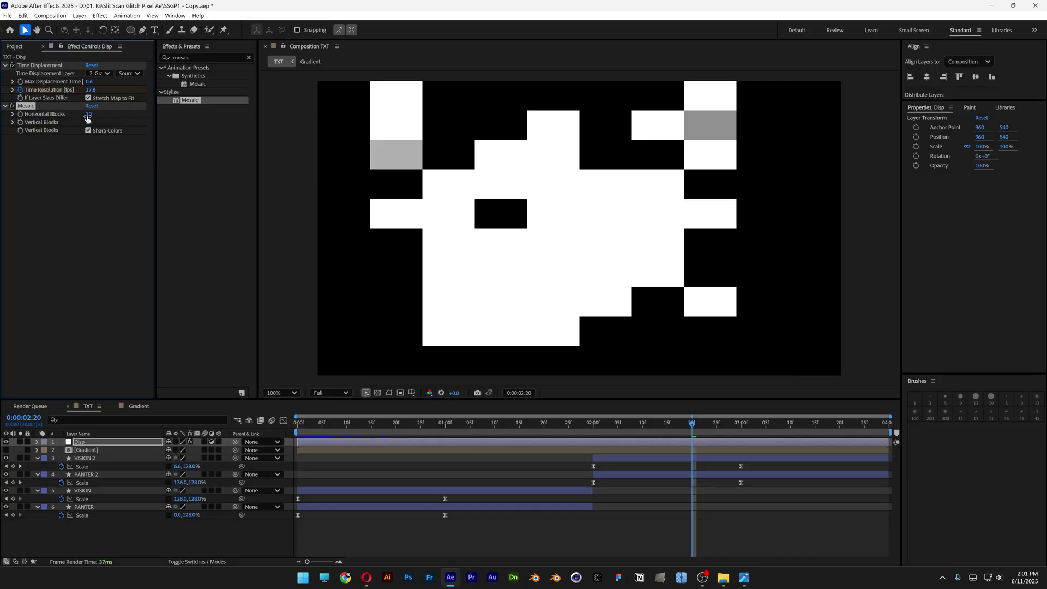
pyautogui.click(88, 114)
pyautogui.write('95')
pyautogui.press('Return')
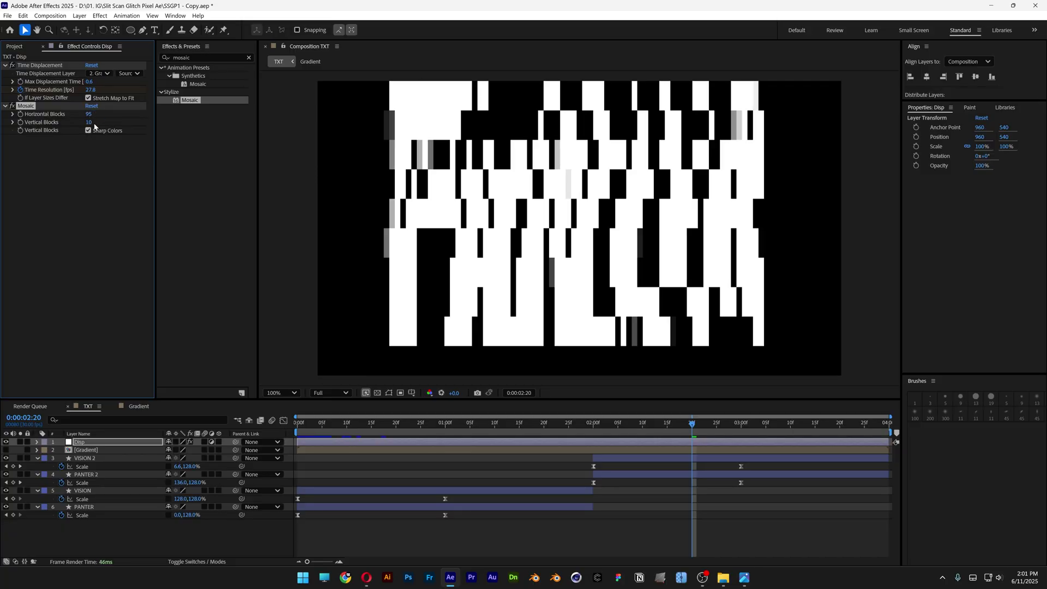
pyautogui.click(90, 122)
pyautogui.write('50')
pyautogui.press('Return')
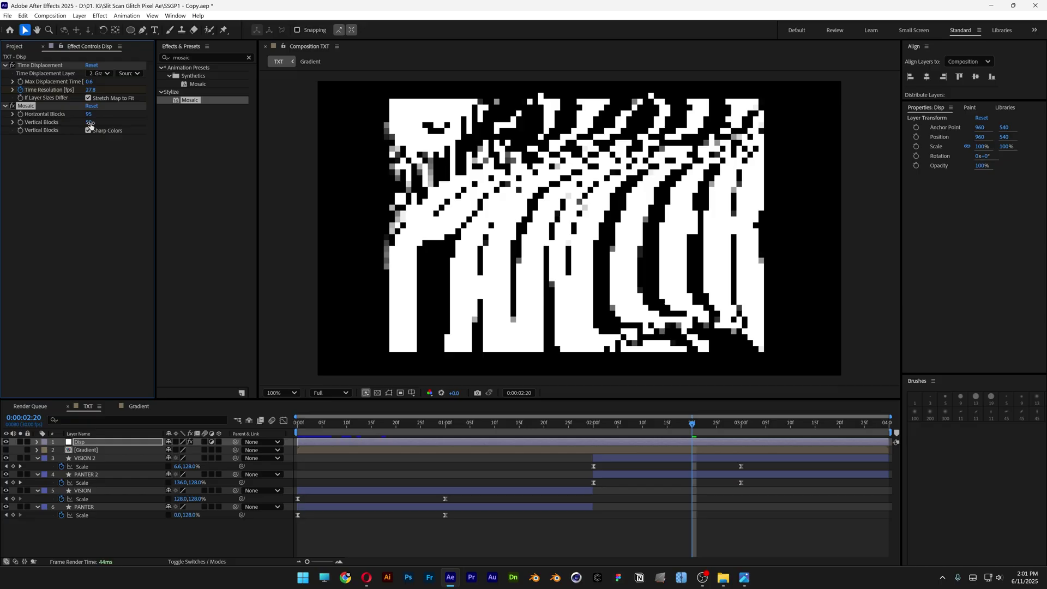
# Add an adjustment layer named Glow, then delete it
pyautogui.rightClick(138, 532)
pyautogui.moveTo(208, 420)
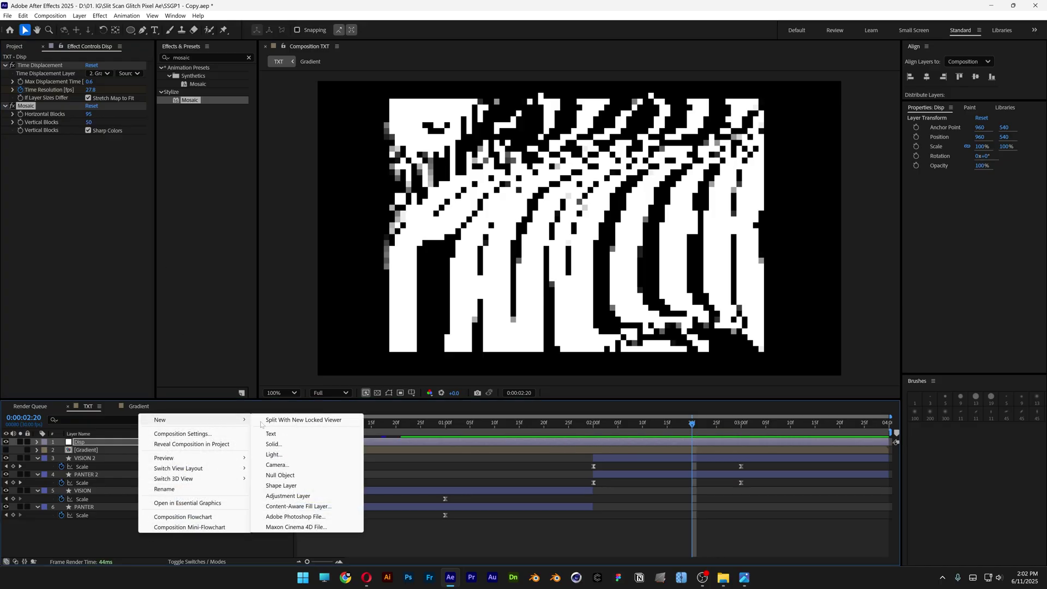
pyautogui.click(288, 496)
pyautogui.rightClick(122, 442)
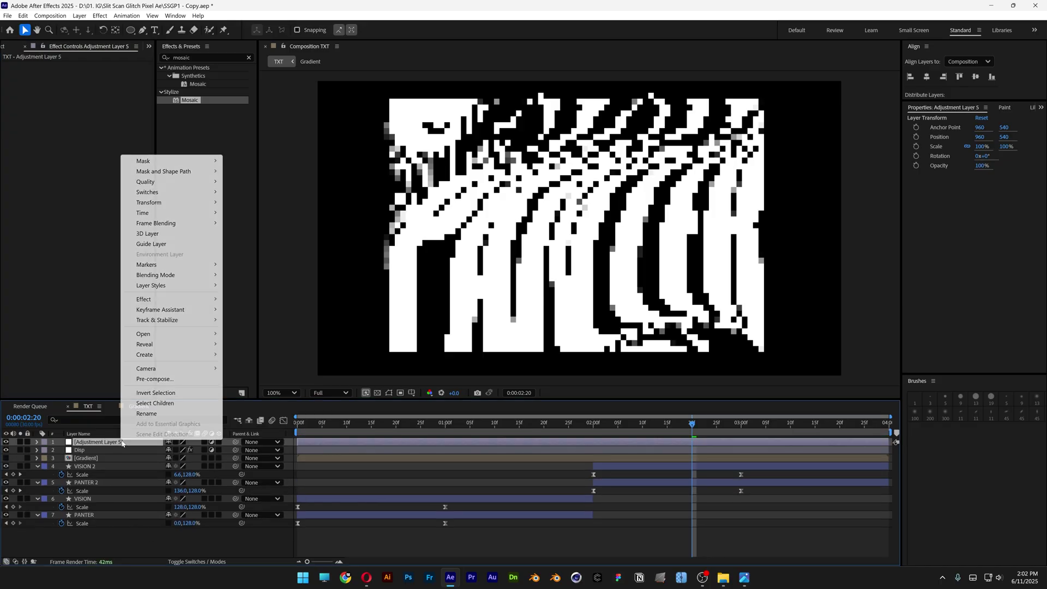
pyautogui.click(152, 413)
pyautogui.write('Glow')
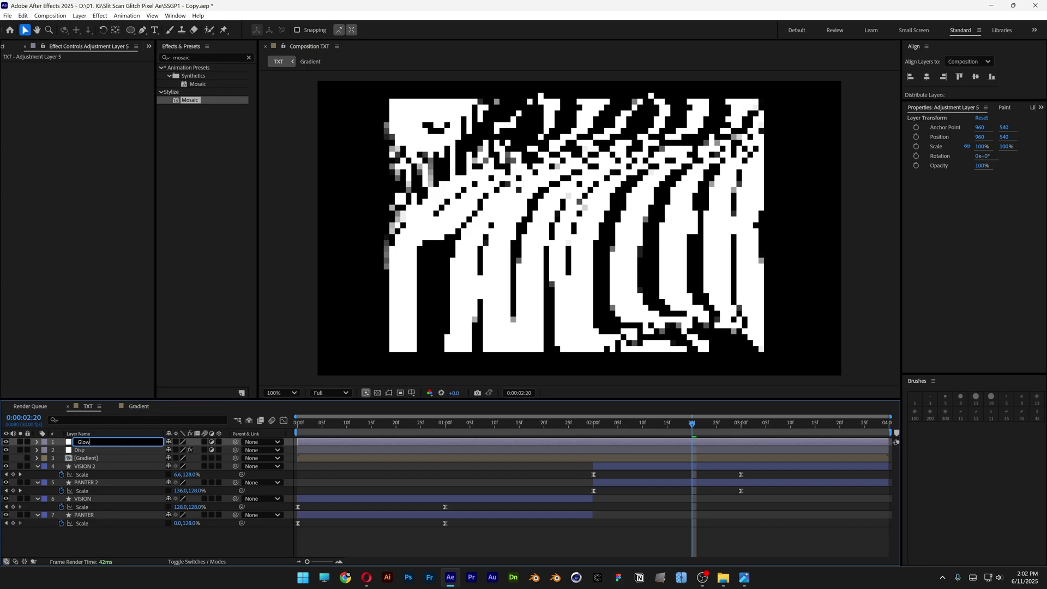
pyautogui.press('Return')
pyautogui.press('Delete')
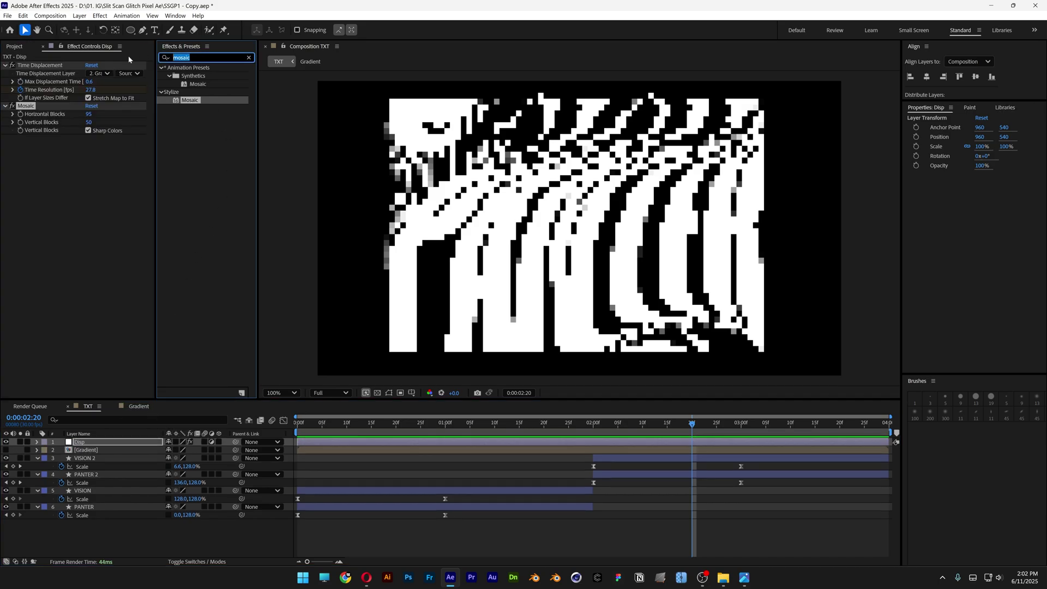
# Apply Simple Choker to Disp with Choke Matte 4.80, then clear the effects search
pyautogui.write('simple chok')
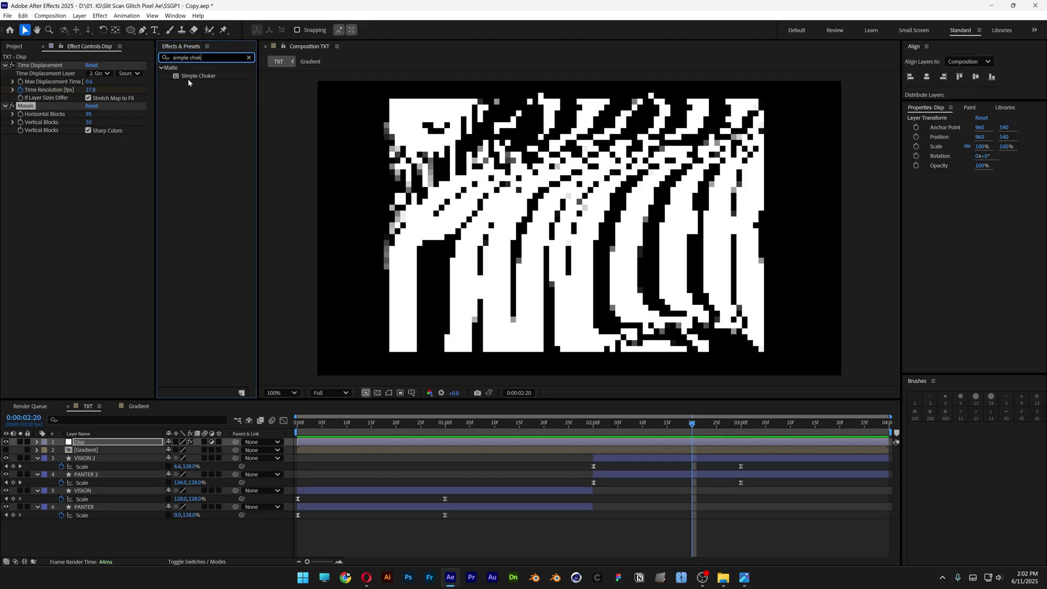
pyautogui.moveTo(187, 79); pyautogui.dragTo(93, 211)
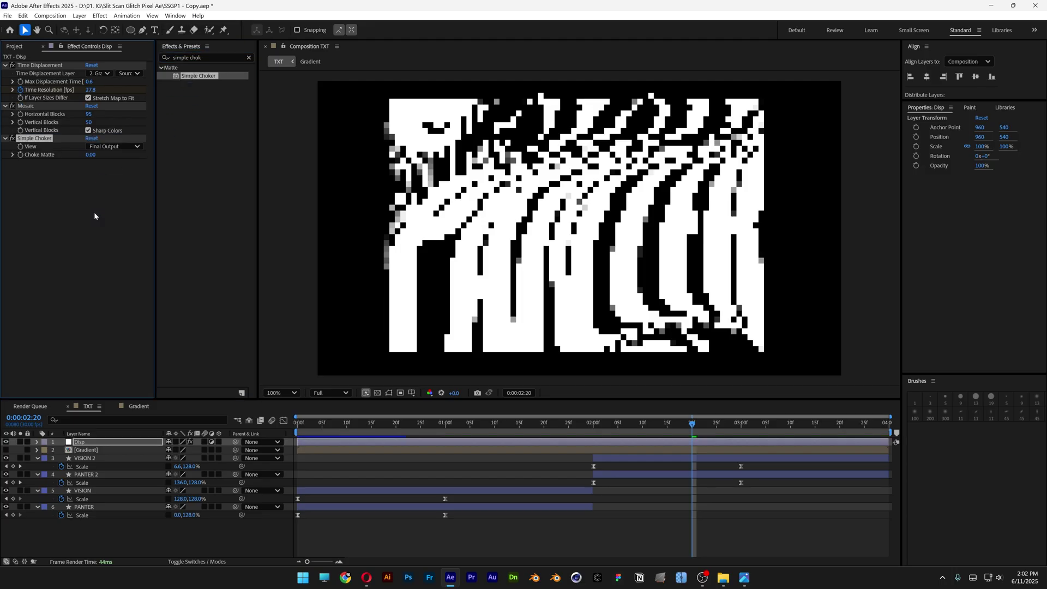
pyautogui.click(94, 156)
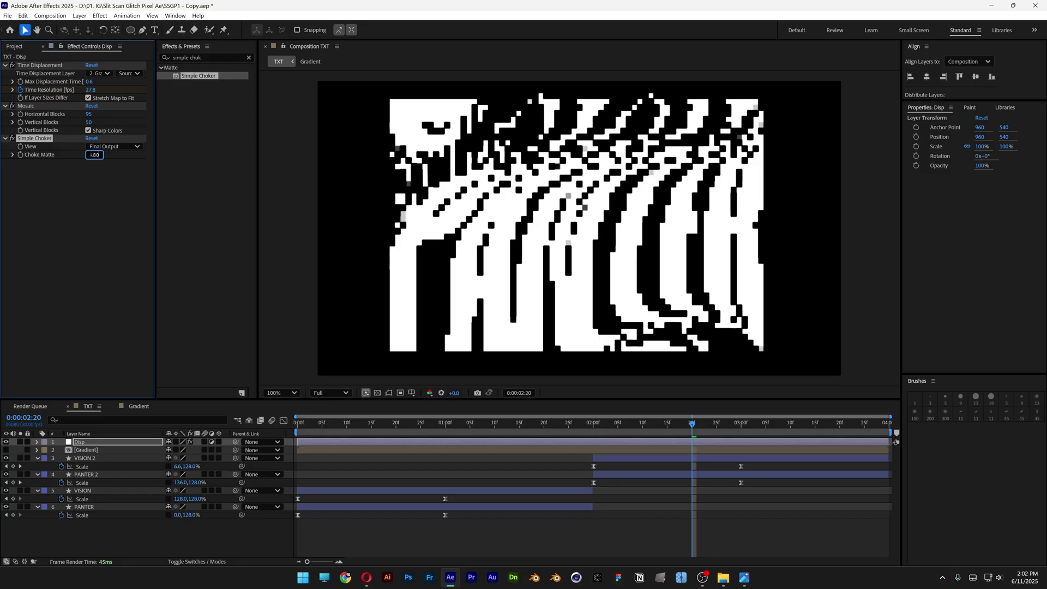
pyautogui.write('4.80')
pyautogui.press('Return')
pyautogui.click(195, 56)
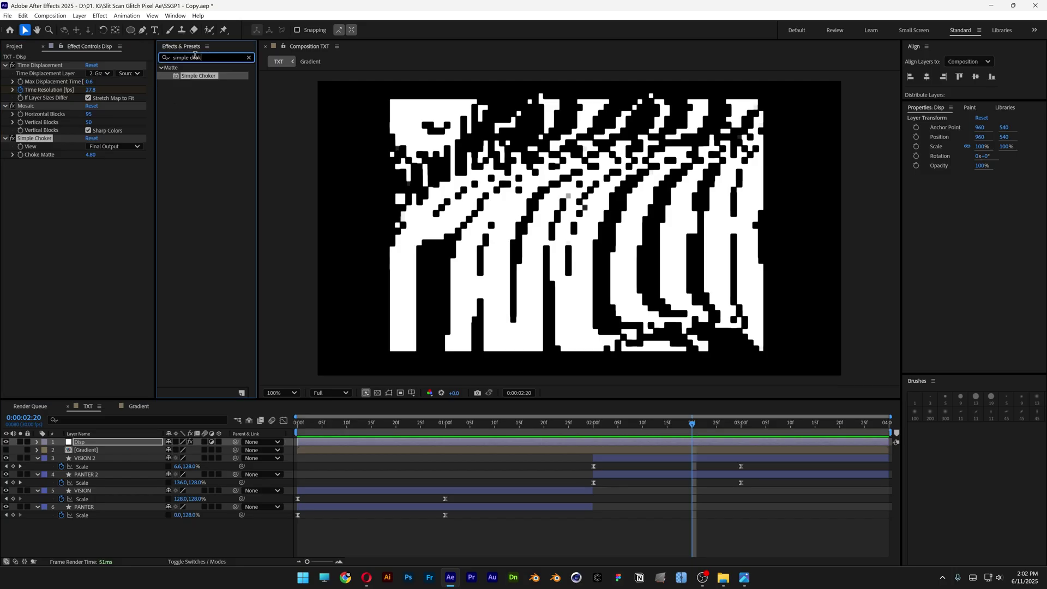
pyautogui.hotkey('ctrl', 'a')
# Apply the Glow effect to Disp with Glow Radius 90.0 and Glow Intensity 0.6
pyautogui.write('glo')
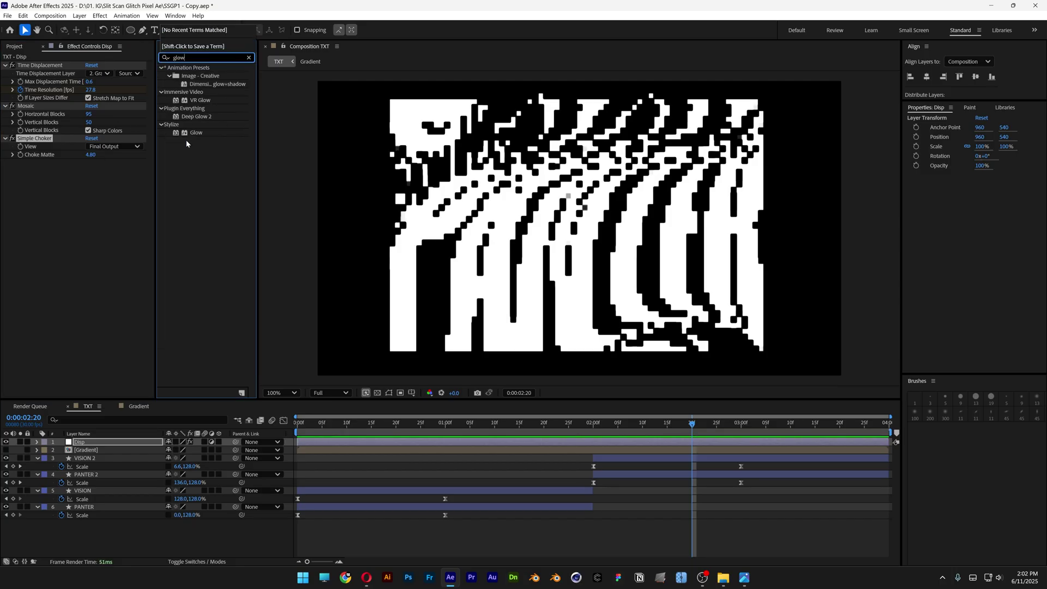
pyautogui.doubleClick(195, 133)
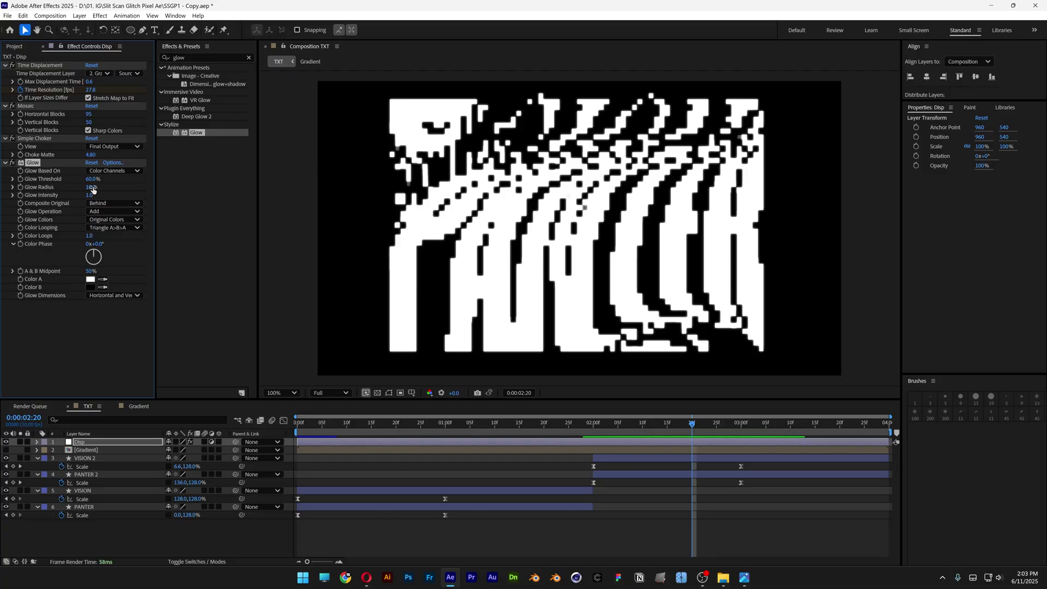
pyautogui.click(91, 187)
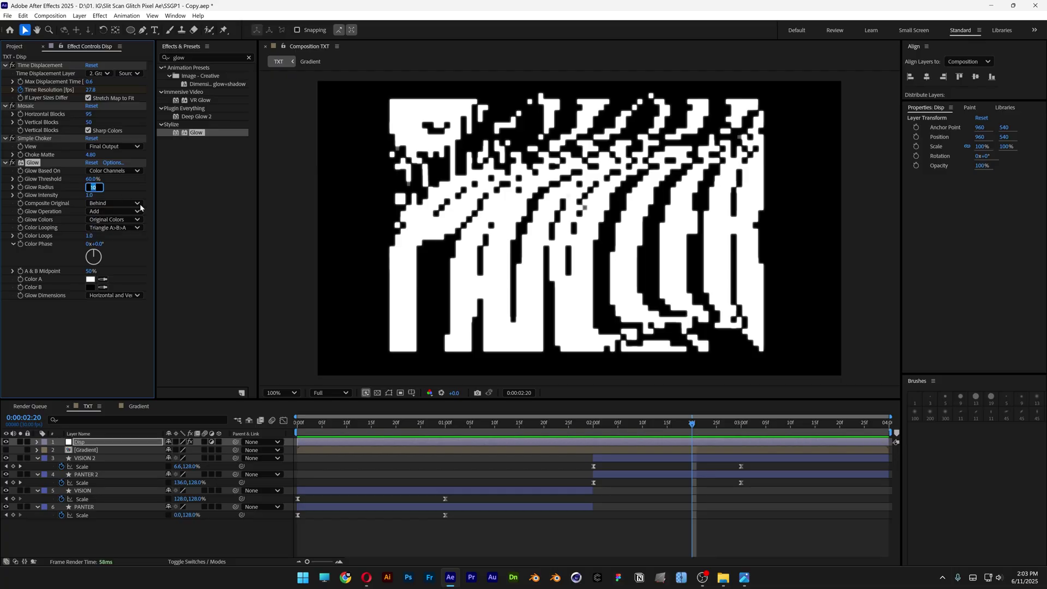
pyautogui.write('90')
pyautogui.press('Return')
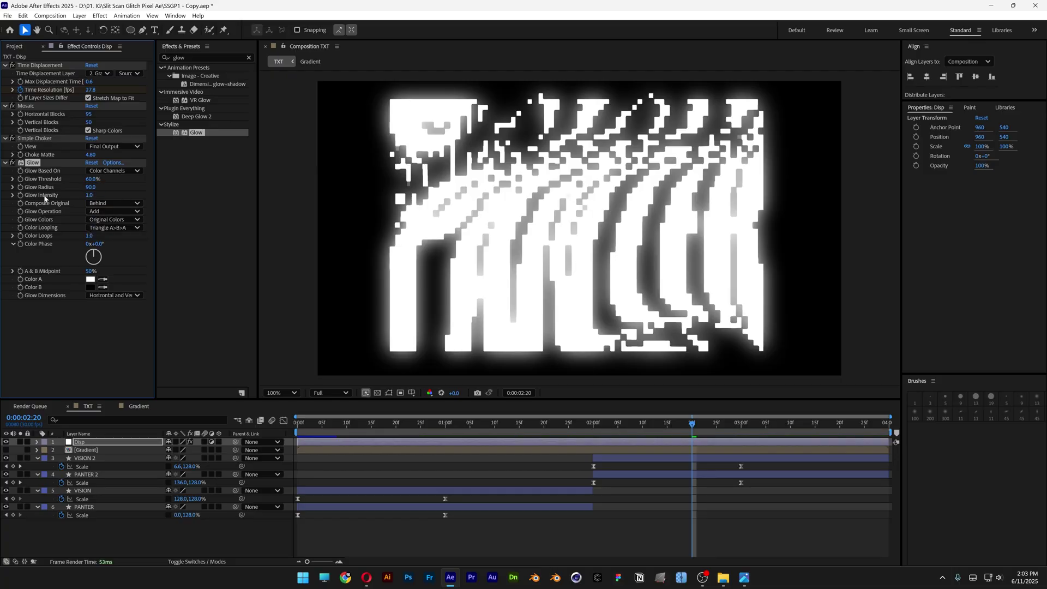
pyautogui.click(87, 195)
pyautogui.write('0.6')
pyautogui.press('Return')
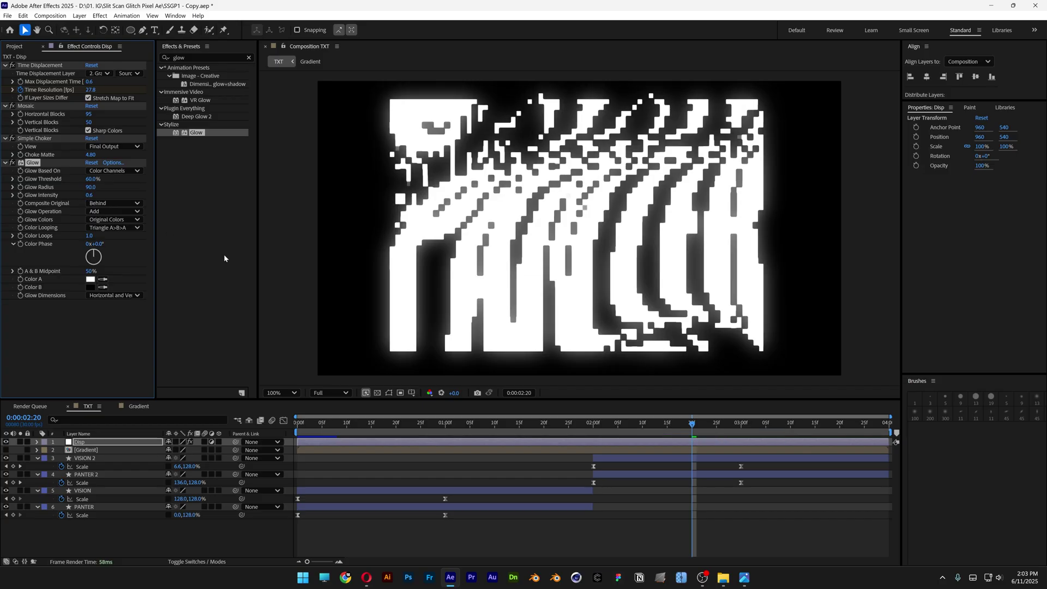
# Create a new empty 1920x1080, 30 fps, 4-second composition named Final Comp
pyautogui.click(15, 47)
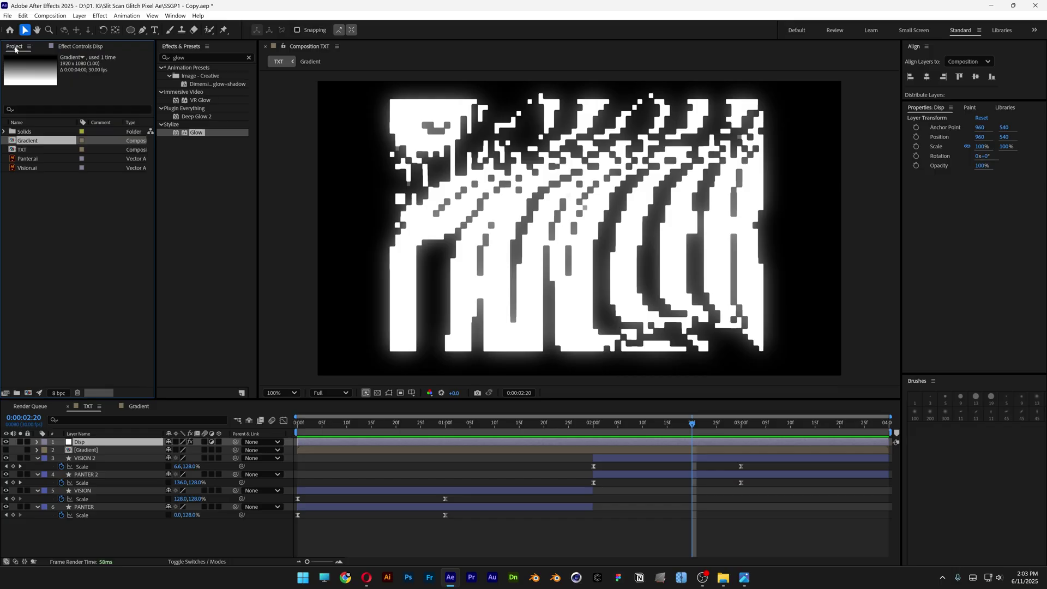
pyautogui.rightClick(48, 193)
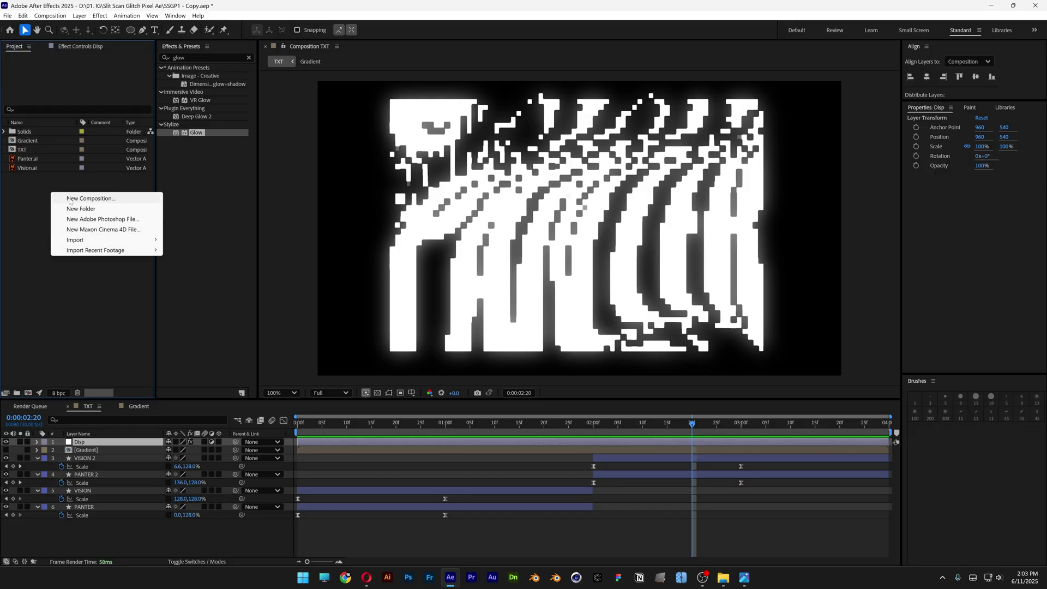
pyautogui.click(69, 200)
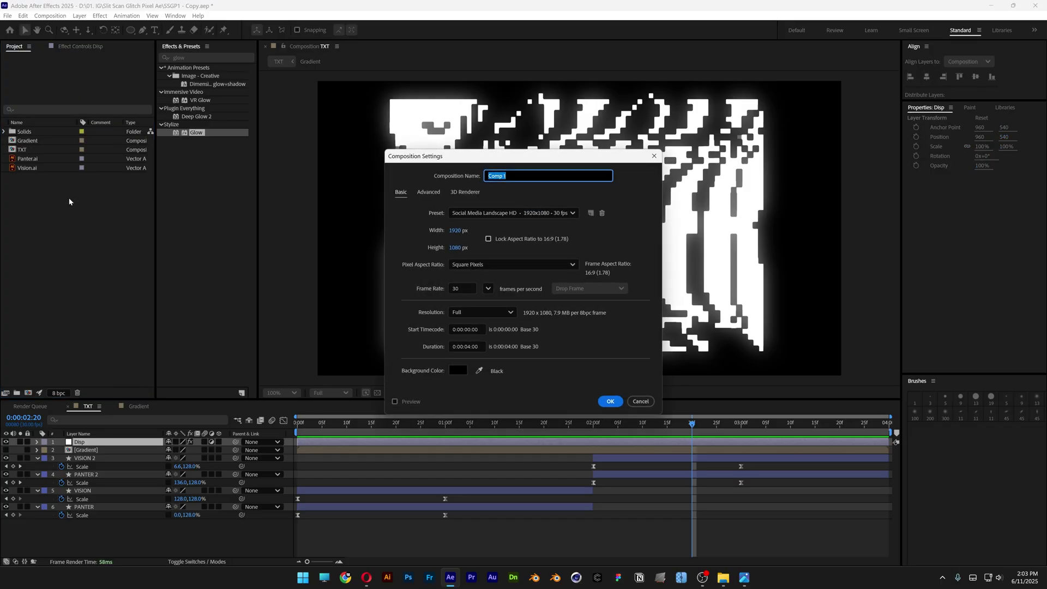
pyautogui.write('Final')
pyautogui.press('Return')
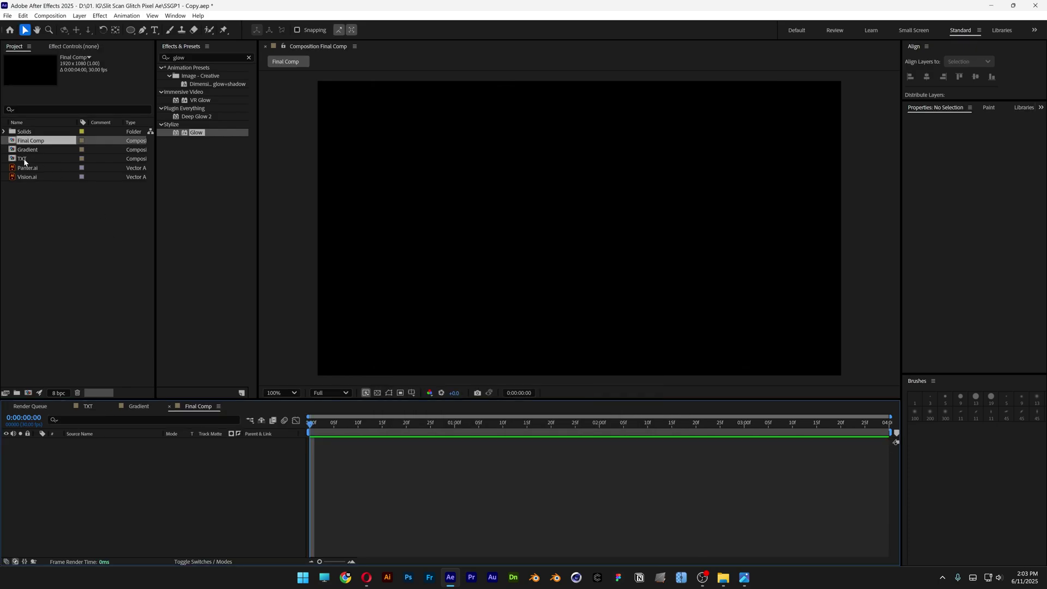
# Place the TXT comp in Final Comp and apply Posterize Time, entering 8 as its frame rate
pyautogui.moveTo(23, 160); pyautogui.dragTo(181, 470)
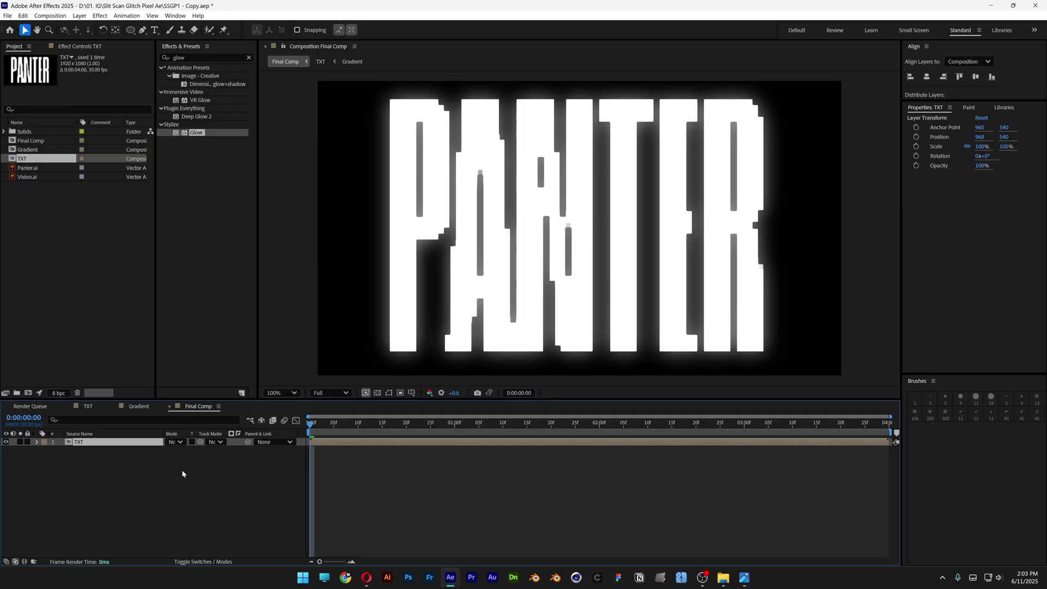
pyautogui.doubleClick(180, 57)
pyautogui.press('BackSpace')
pyautogui.write('poster')
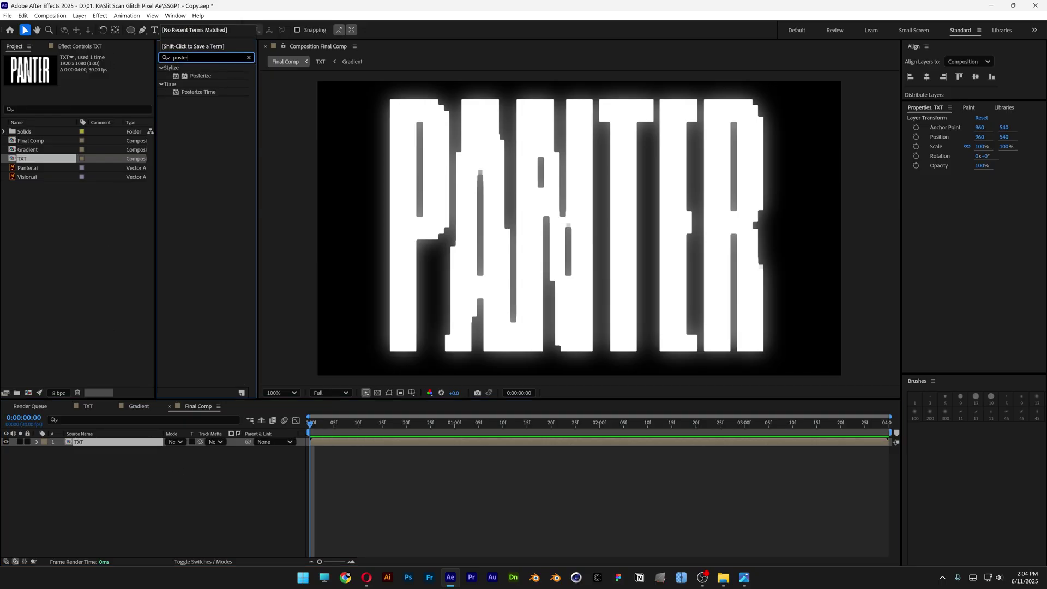
pyautogui.write('ize')
pyautogui.moveTo(198, 91); pyautogui.dragTo(100, 444)
pyautogui.click(90, 74)
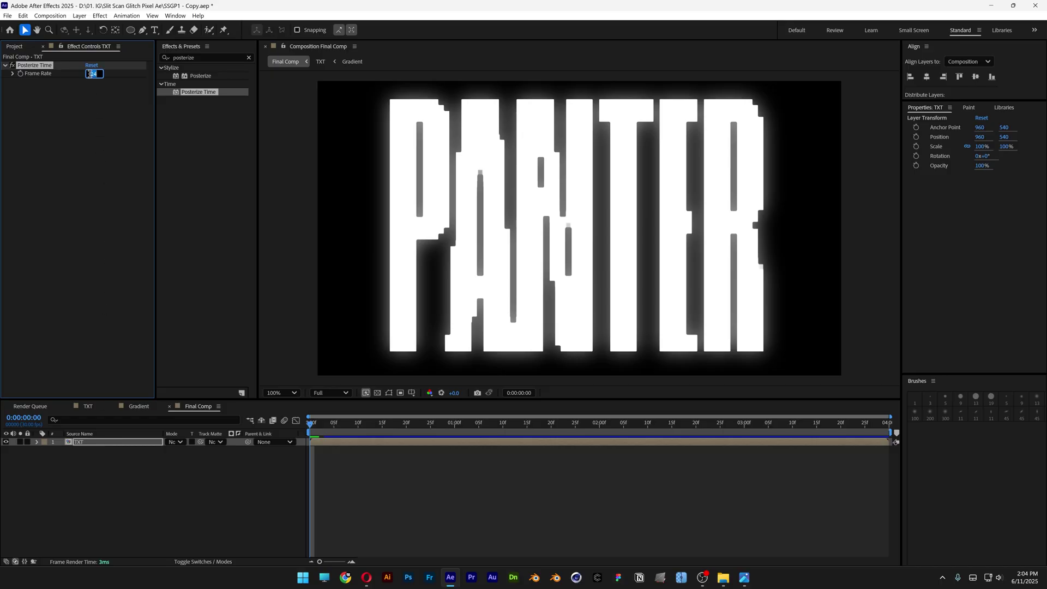
pyautogui.write('8')
pyautogui.press('Return')
# Search 'shift channel' and apply Shift Channels to the TXT layer
pyautogui.click(180, 57)
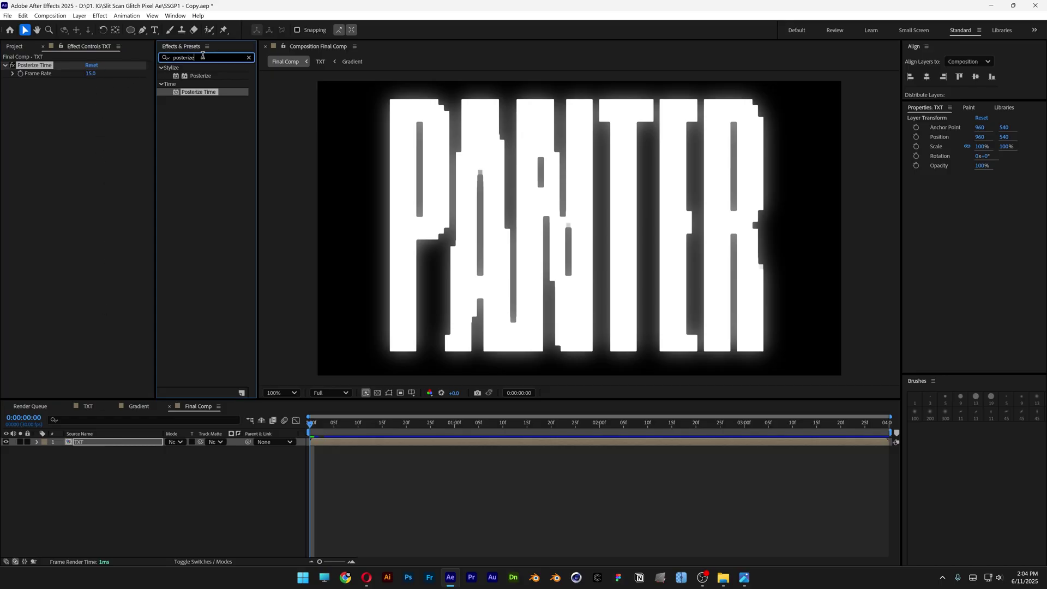
pyautogui.write('shift ch')
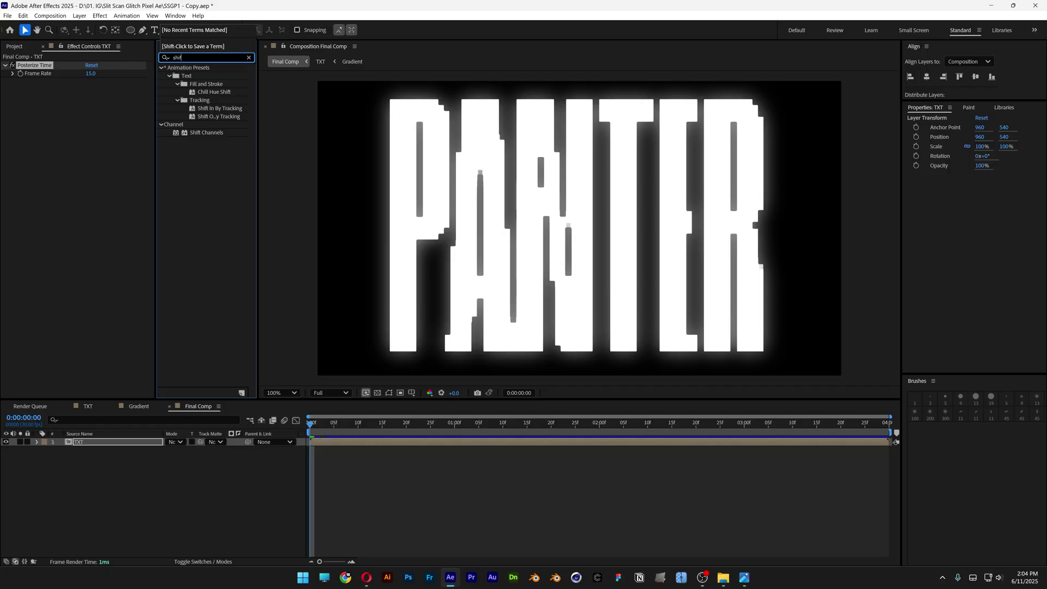
pyautogui.write('annel')
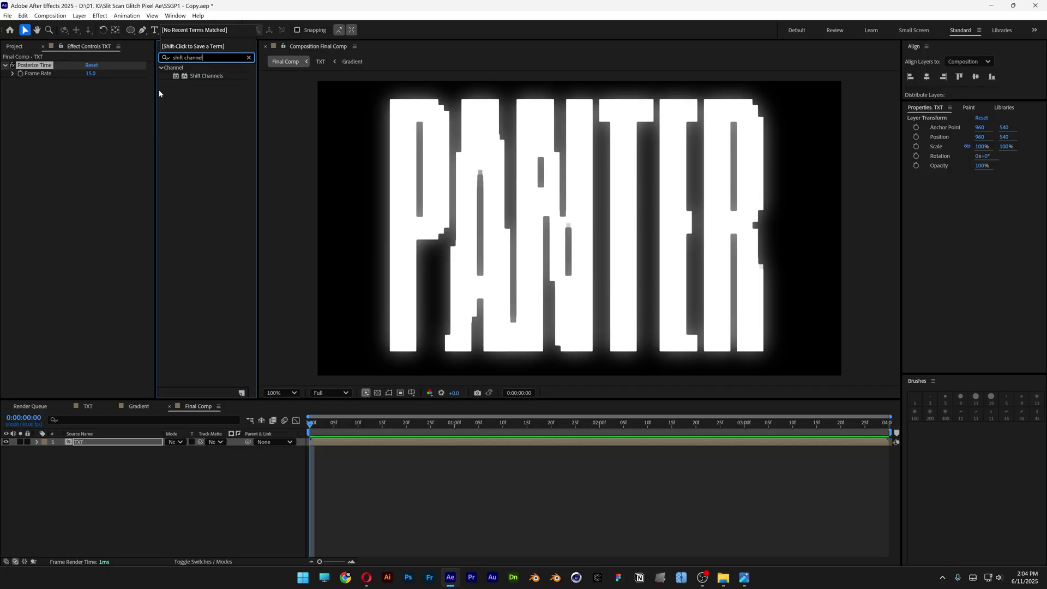
pyautogui.doubleClick(195, 76)
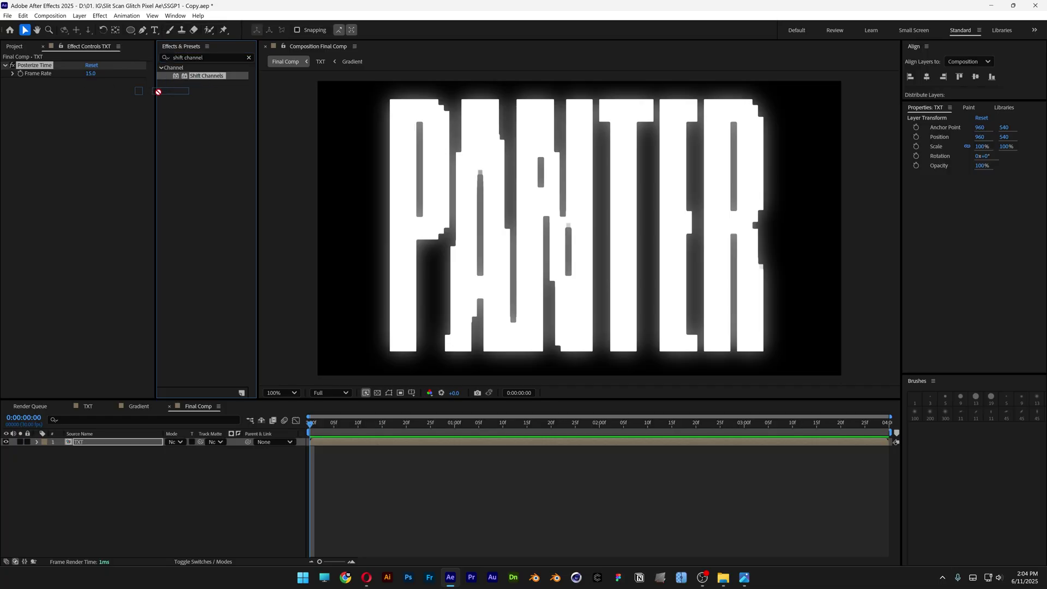
# Duplicate the TXT layer and rename the top copy R
pyautogui.click(96, 442)
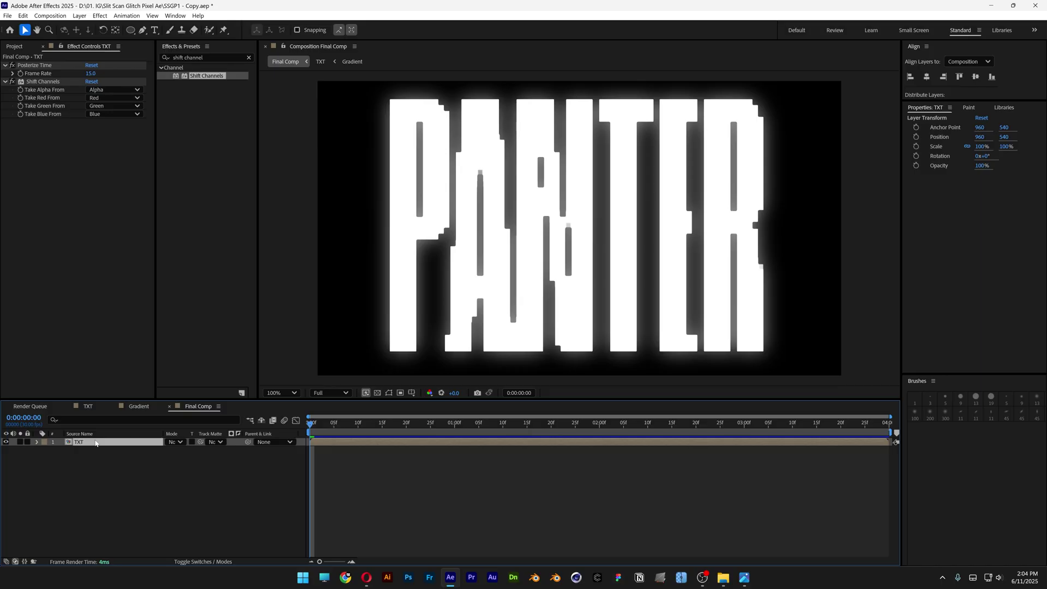
pyautogui.hotkey('ctrl', 'd')
pyautogui.hotkey('ctrl', 'd')
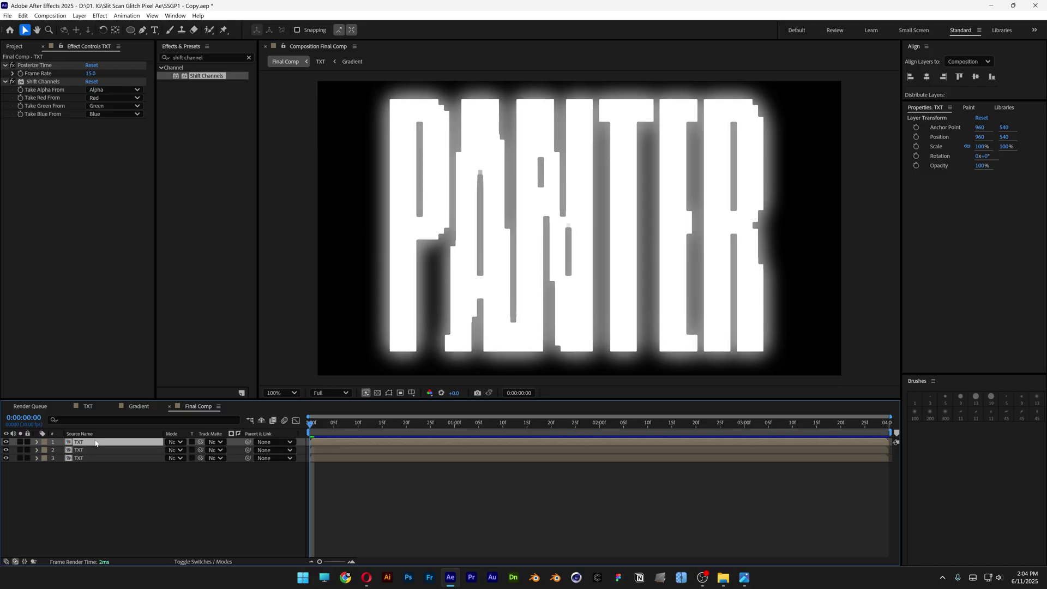
pyautogui.rightClick(95, 442)
pyautogui.click(109, 425)
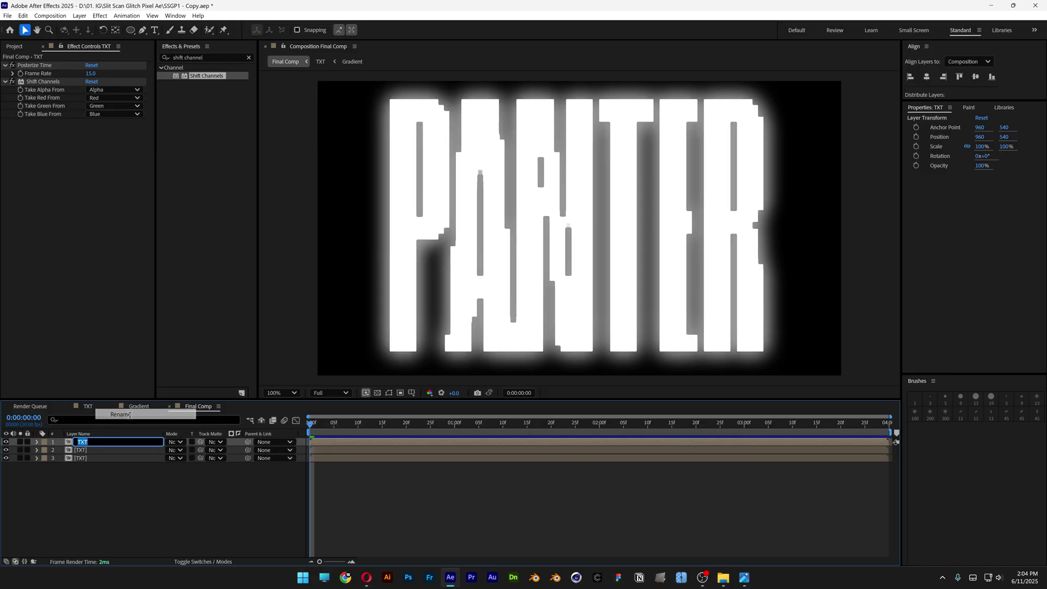
pyautogui.write('R')
pyautogui.press('Return')
# Rename the second layer G and the third layer B
pyautogui.rightClick(96, 450)
pyautogui.click(120, 421)
pyautogui.write('G')
pyautogui.press('Return')
pyautogui.rightClick(95, 459)
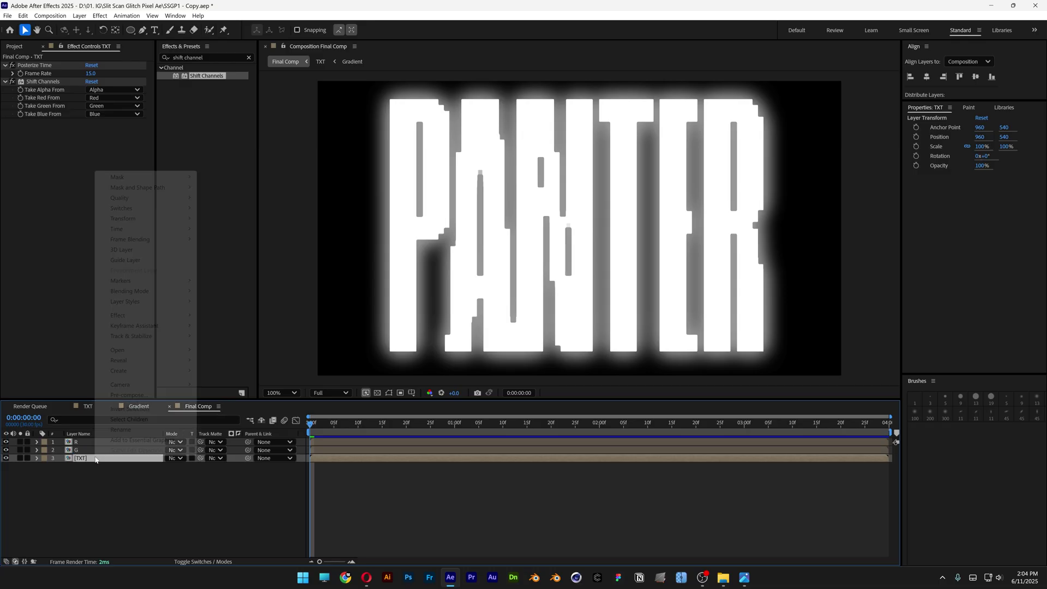
pyautogui.click(121, 429)
pyautogui.write('B')
pyautogui.click(89, 443)
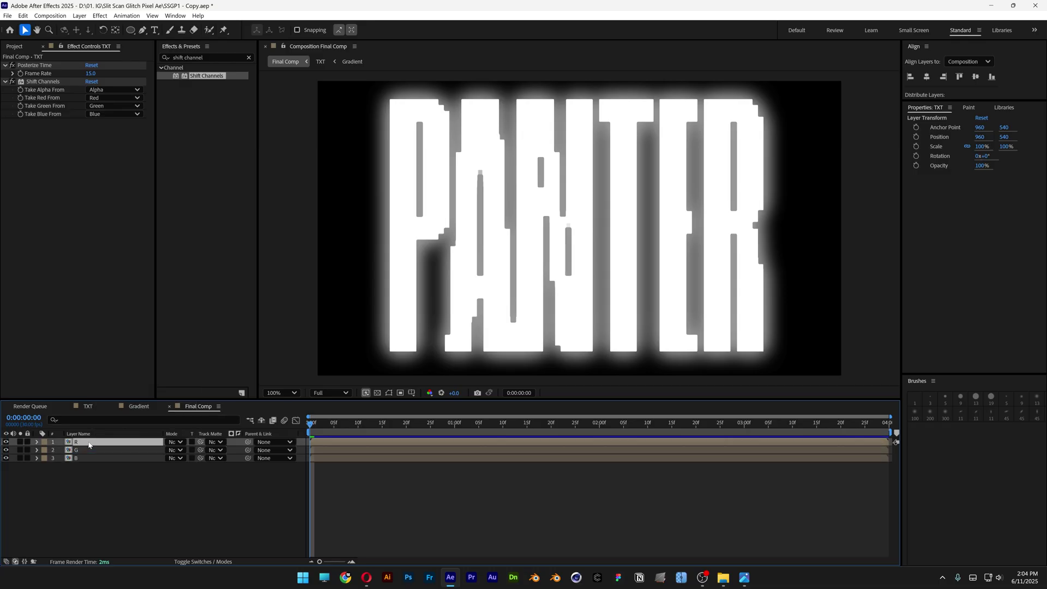
# On layer R, set Shift Channels' Take Blue From and Take Green From to Full Off
pyautogui.click(102, 114)
pyautogui.click(113, 218)
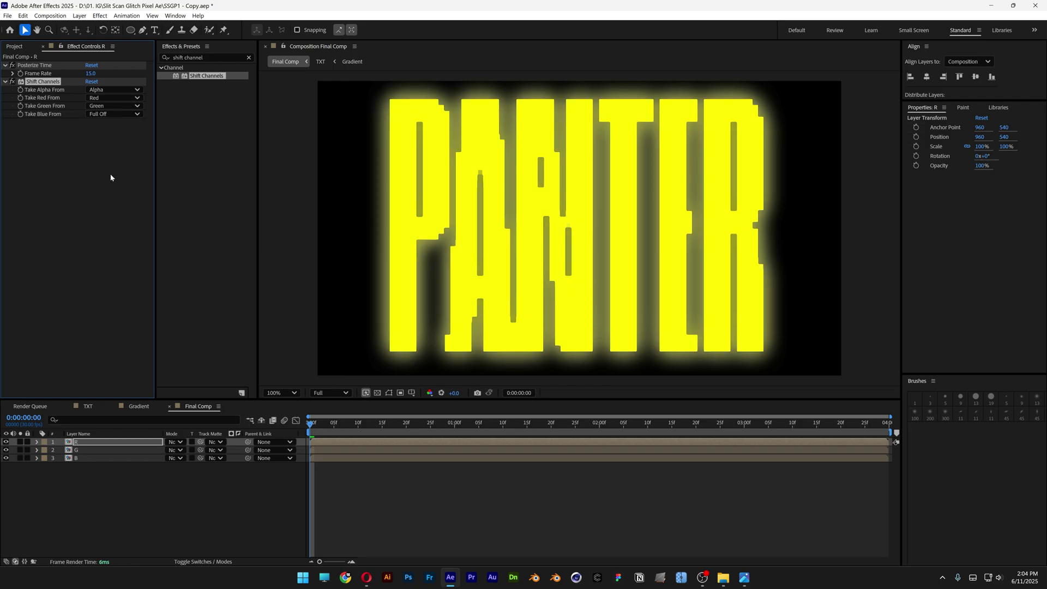
pyautogui.click(109, 106)
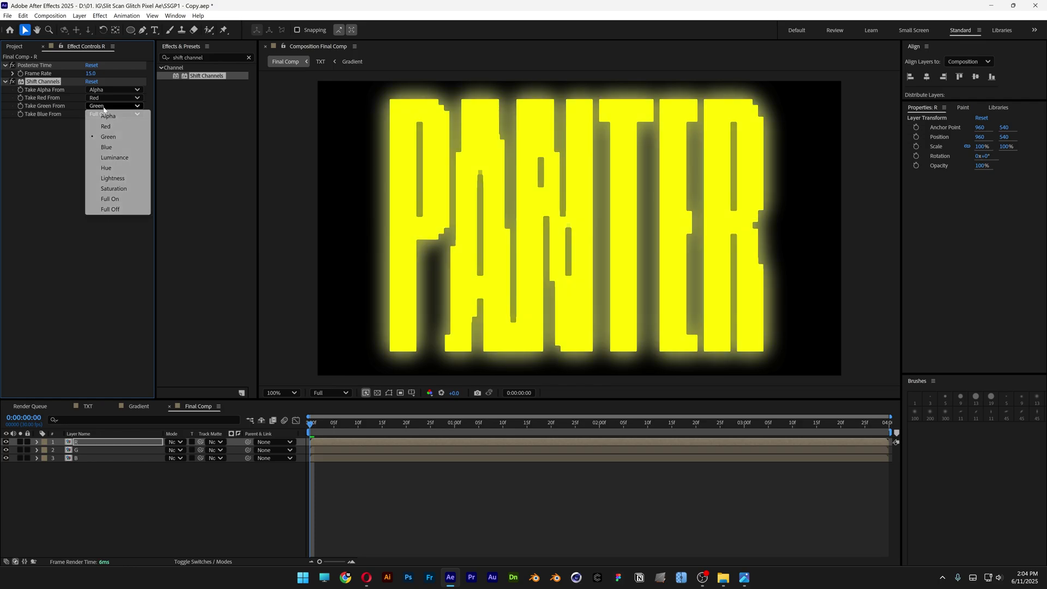
pyautogui.click(113, 210)
# On layer G, set Take Blue From and Take Red From to Full Off
pyautogui.click(93, 451)
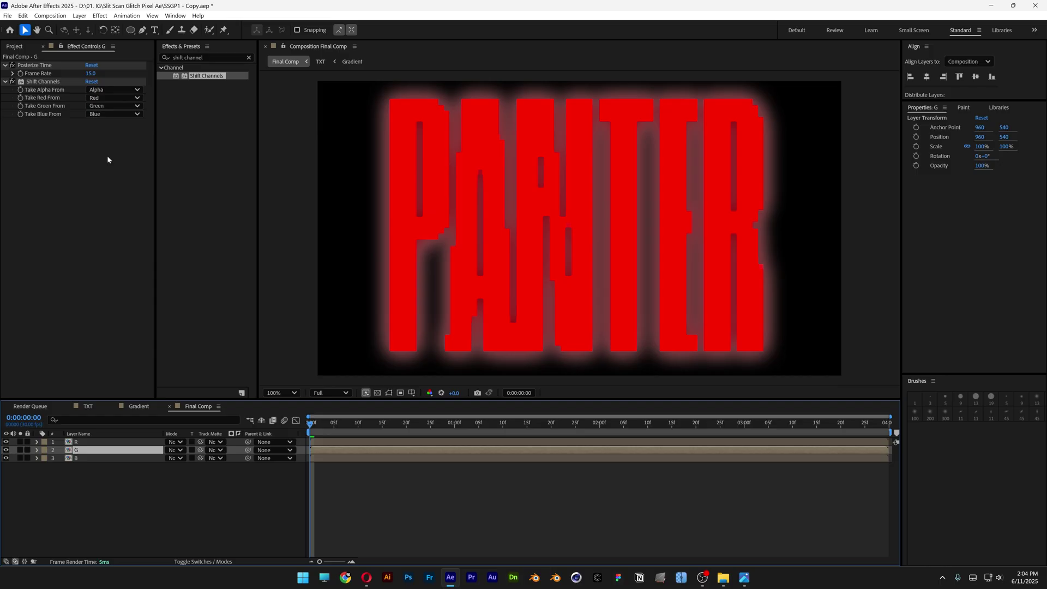
pyautogui.click(112, 114)
pyautogui.click(113, 217)
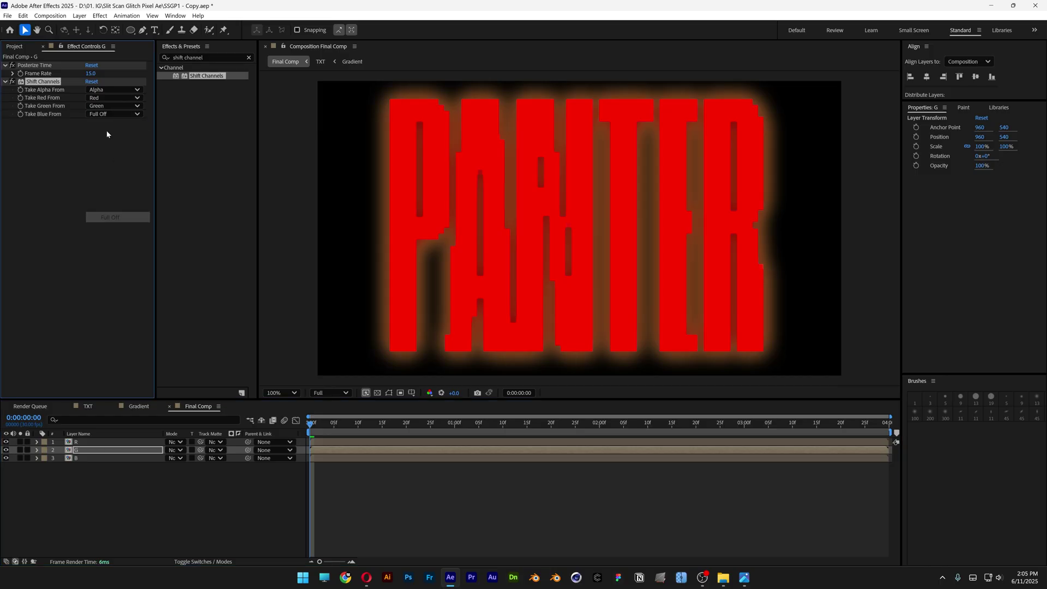
pyautogui.click(103, 98)
pyautogui.click(115, 202)
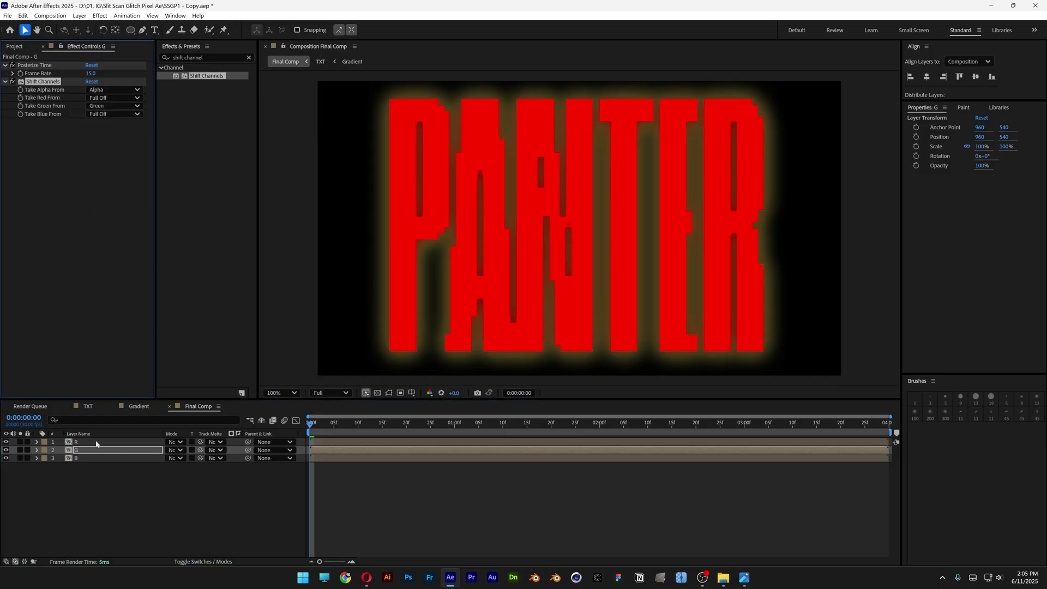
# On layer B, set Take Green From and Take Red From to Full Off
pyautogui.click(89, 458)
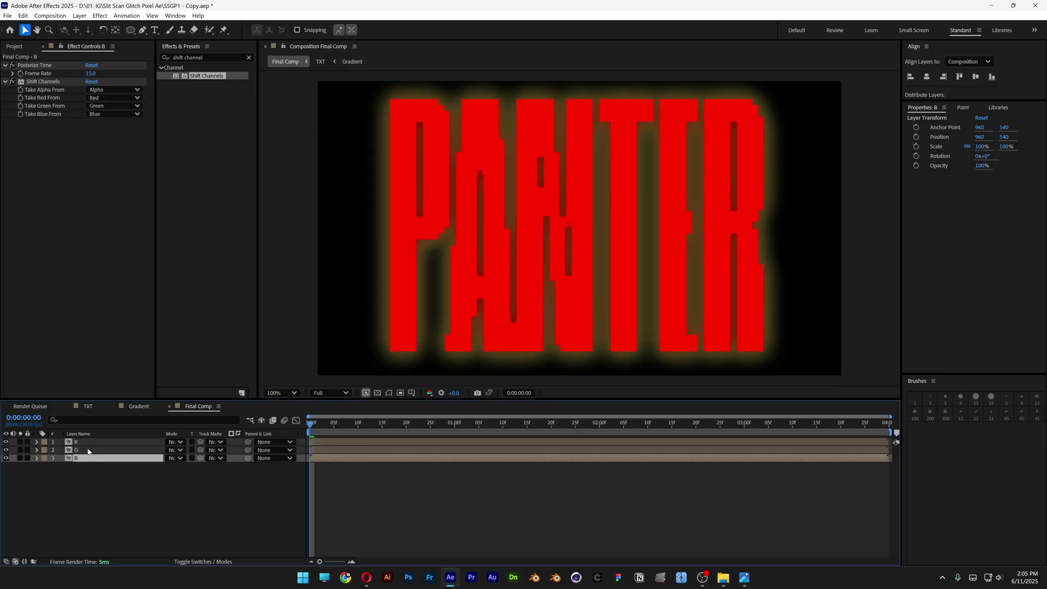
pyautogui.click(102, 105)
pyautogui.click(112, 210)
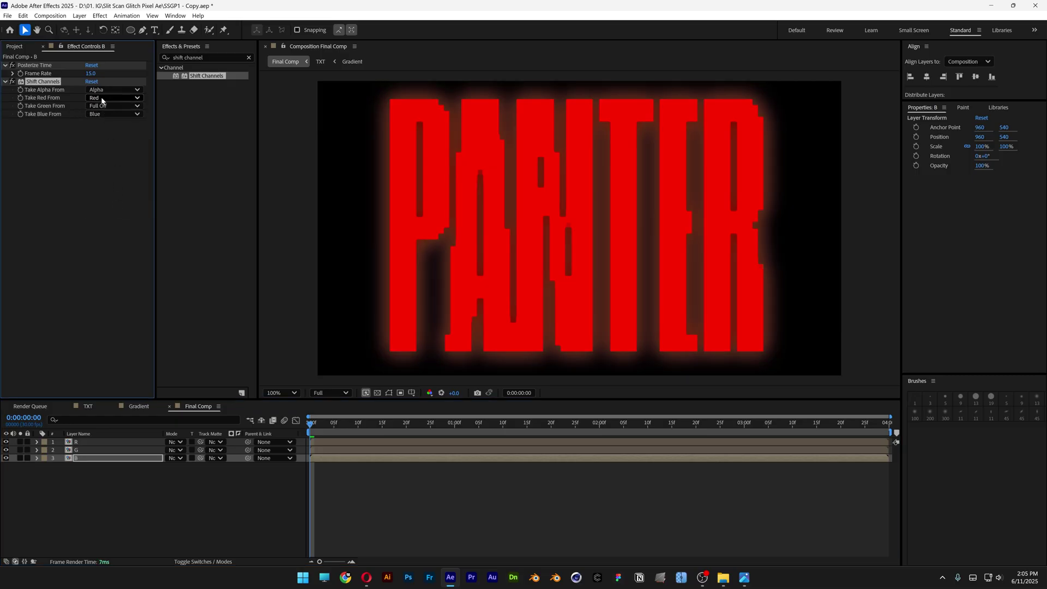
pyautogui.click(103, 98)
pyautogui.click(113, 202)
# Set the R, G and B layers' blend mode to Add, then select layer G
pyautogui.moveTo(140, 492); pyautogui.dragTo(76, 439)
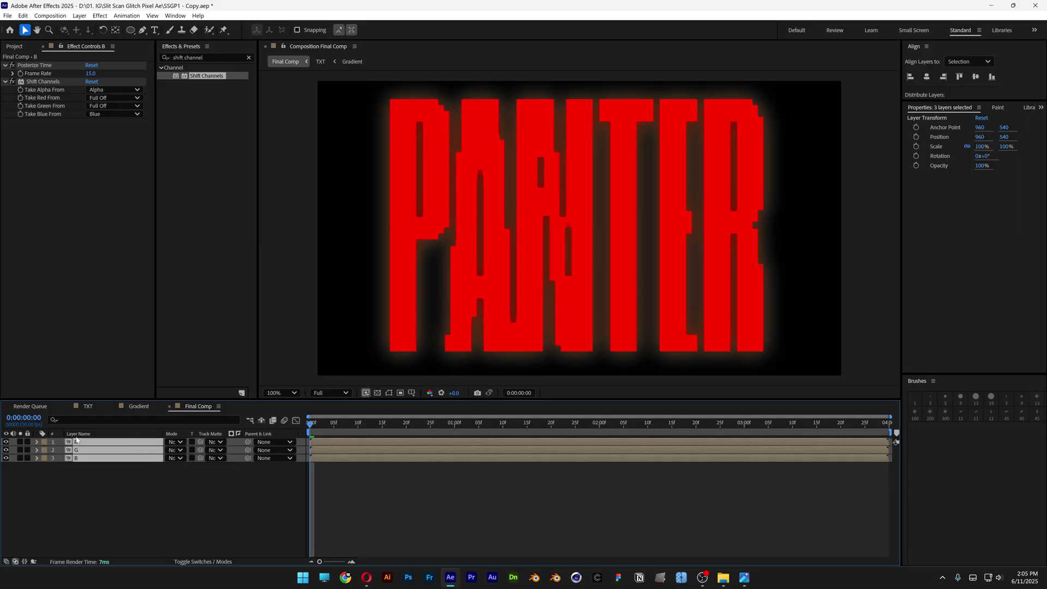
pyautogui.click(174, 444)
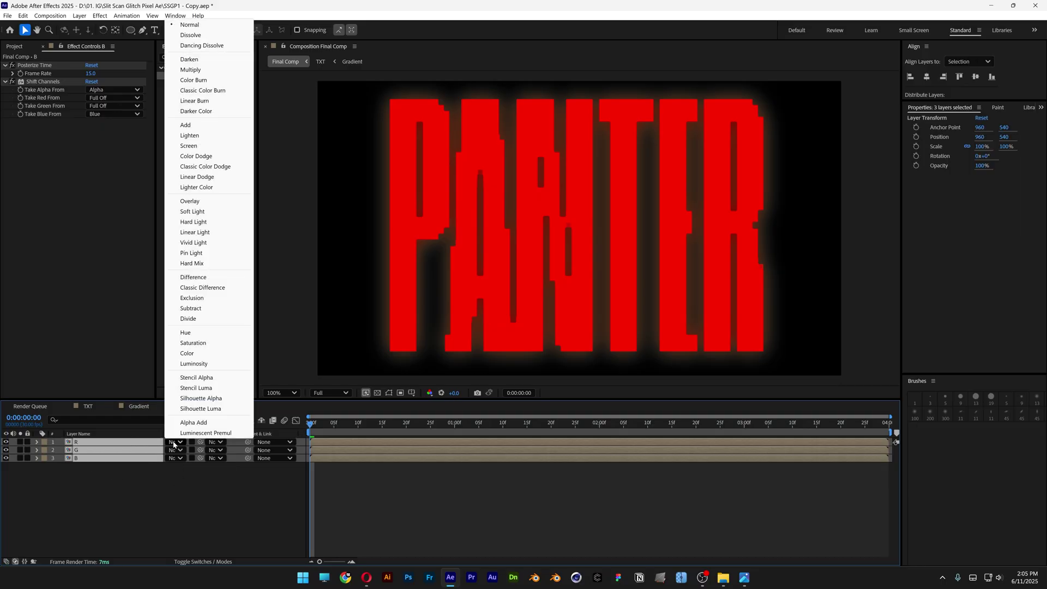
pyautogui.click(197, 128)
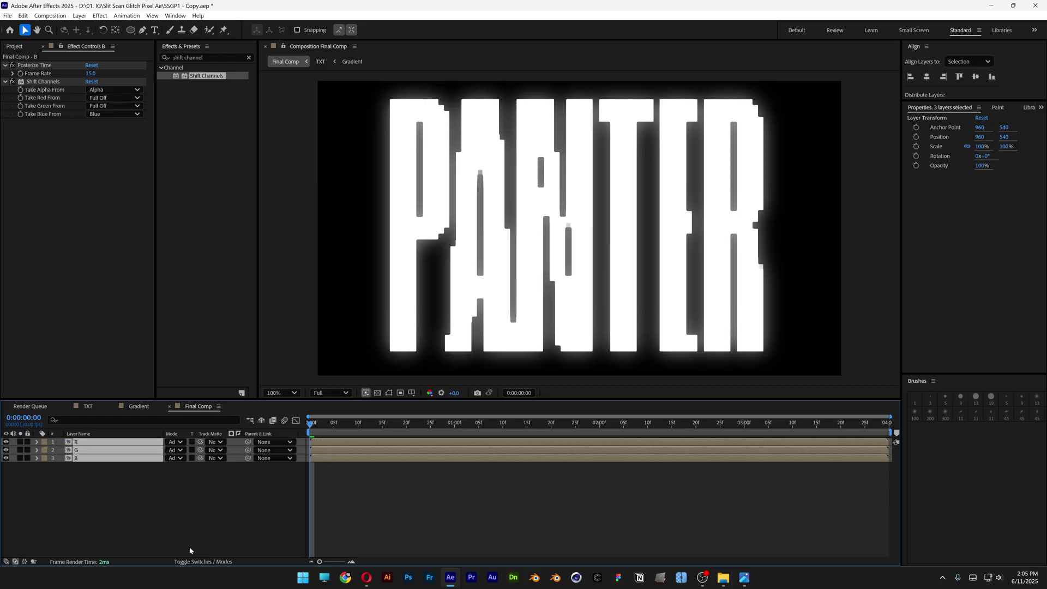
pyautogui.click(194, 562)
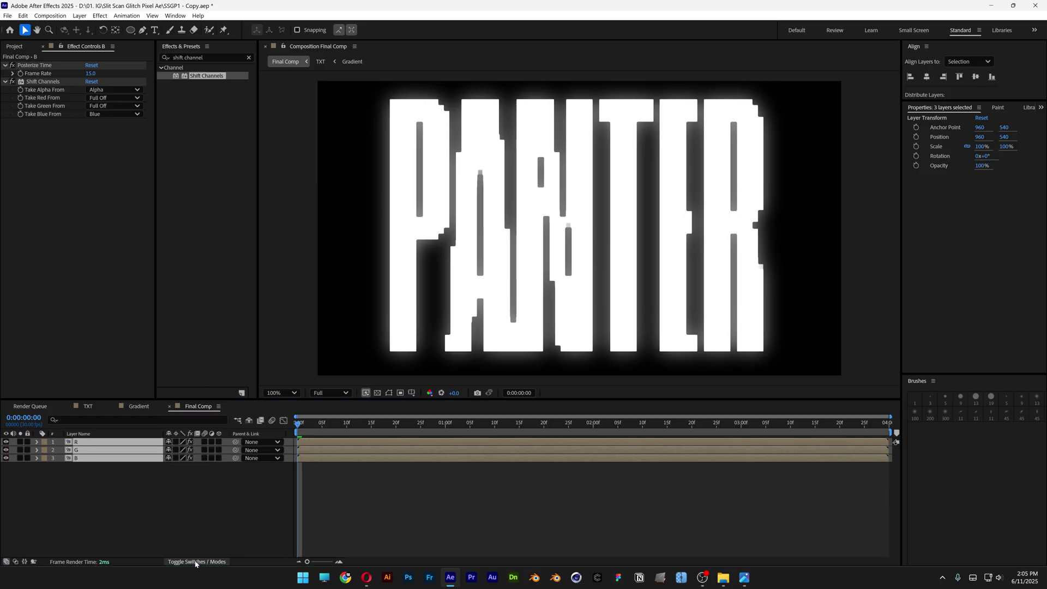
pyautogui.click(193, 562)
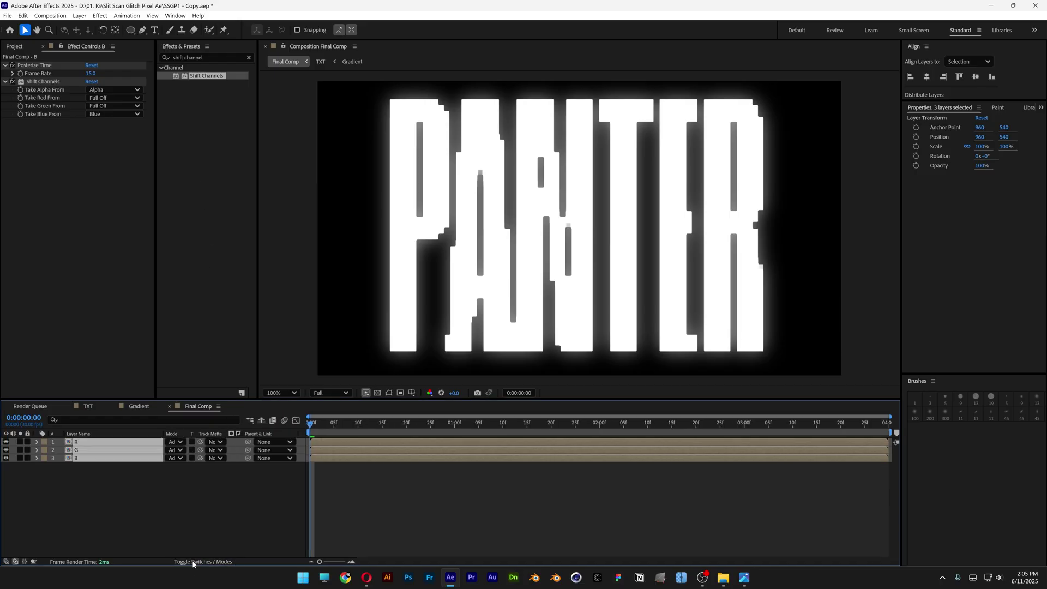
pyautogui.click(264, 488)
pyautogui.click(322, 452)
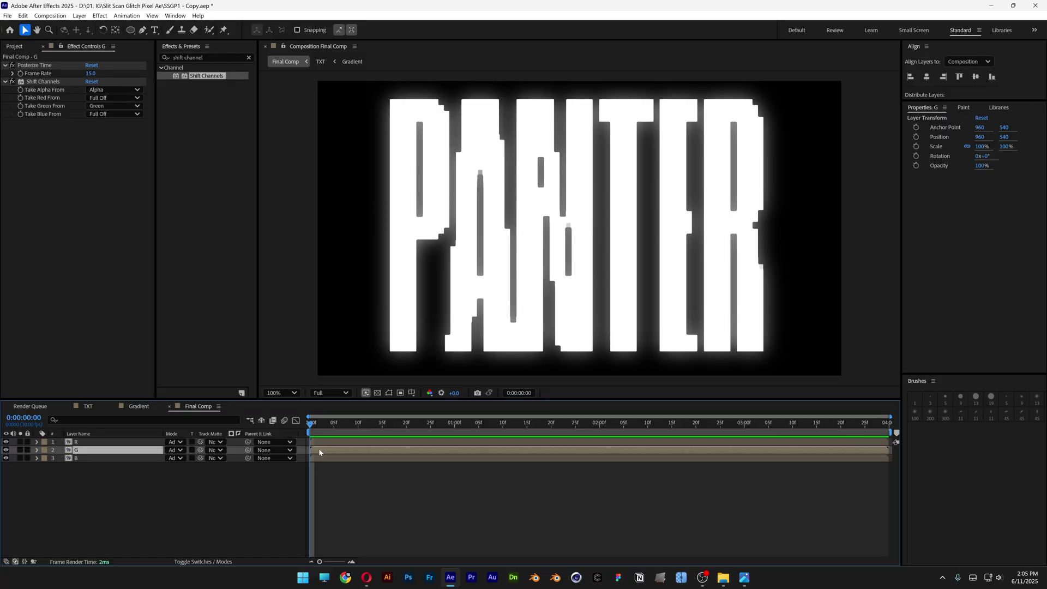
# Offset layers G and R slightly later, then shift all three layers back toward 0
pyautogui.moveTo(320, 452); pyautogui.dragTo(322, 451)
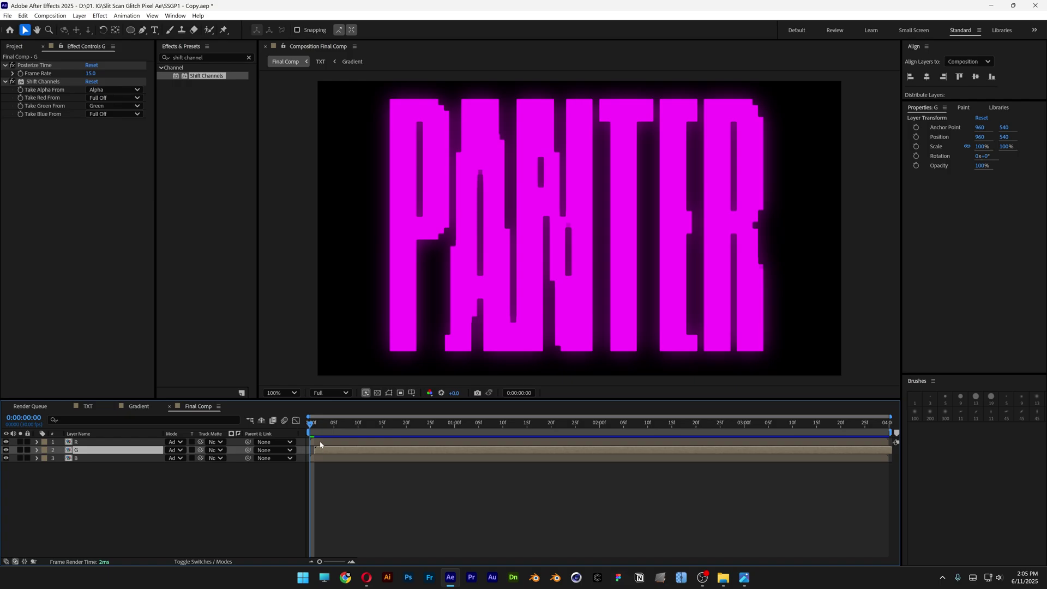
pyautogui.click(321, 443)
pyautogui.moveTo(321, 444); pyautogui.dragTo(330, 444)
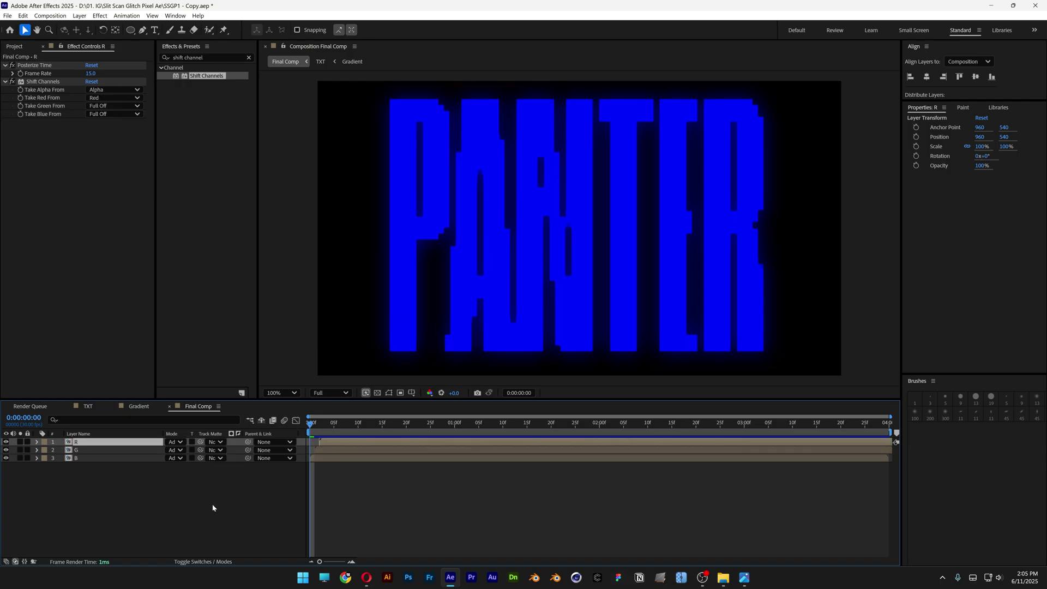
pyautogui.moveTo(213, 508); pyautogui.dragTo(88, 437)
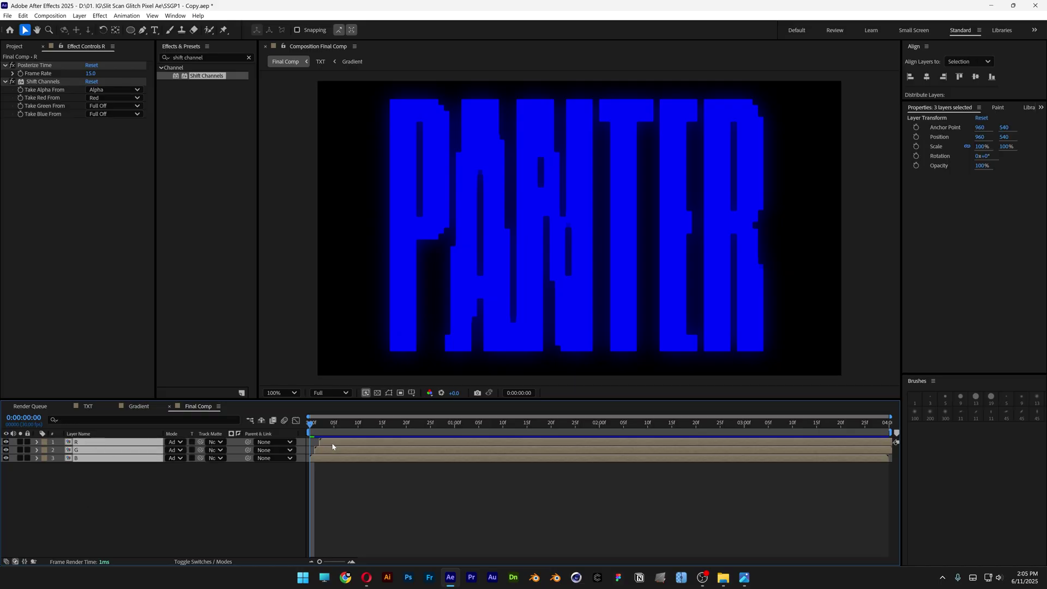
pyautogui.moveTo(332, 446)
pyautogui.mouseDown()
pyautogui.moveTo(299, 443)
pyautogui.moveTo(325, 441)
pyautogui.mouseUp()
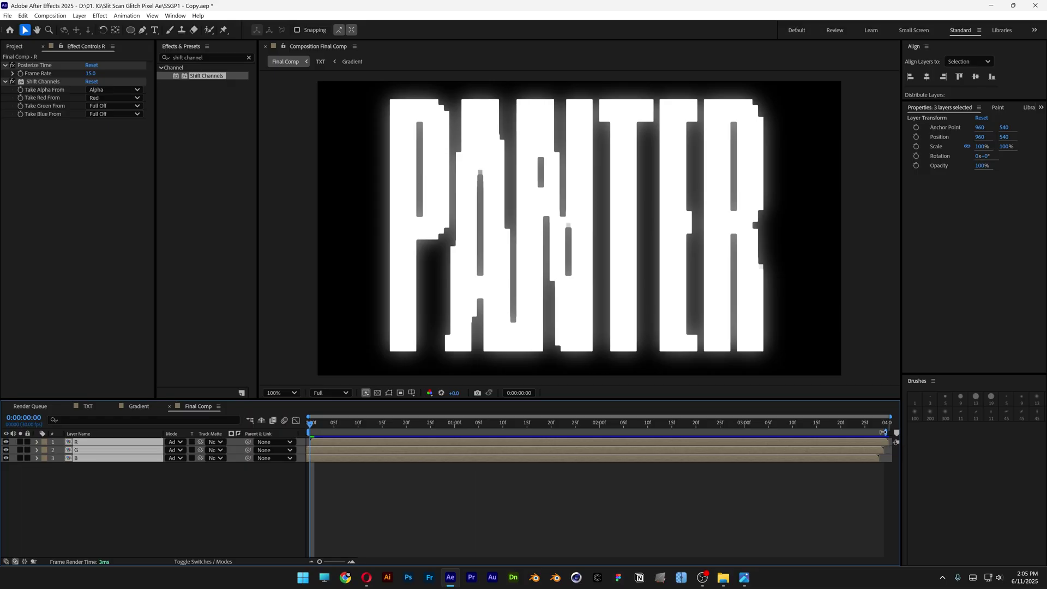
# Trim the work area end slightly and preview the RGB-split glitch
pyautogui.moveTo(884, 432); pyautogui.dragTo(878, 432)
pyautogui.click(748, 521)
pyautogui.press('space')
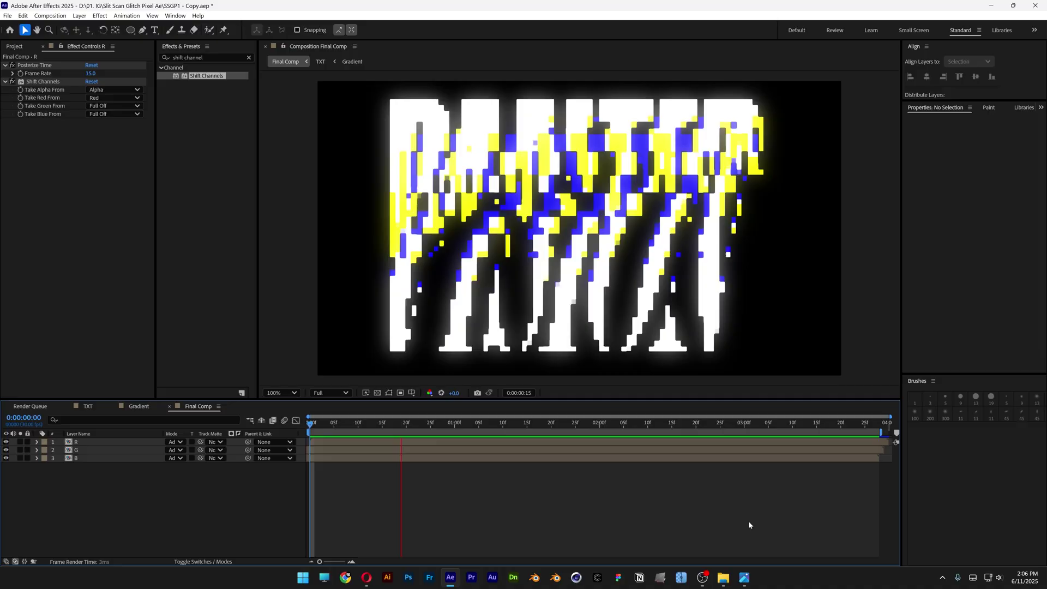